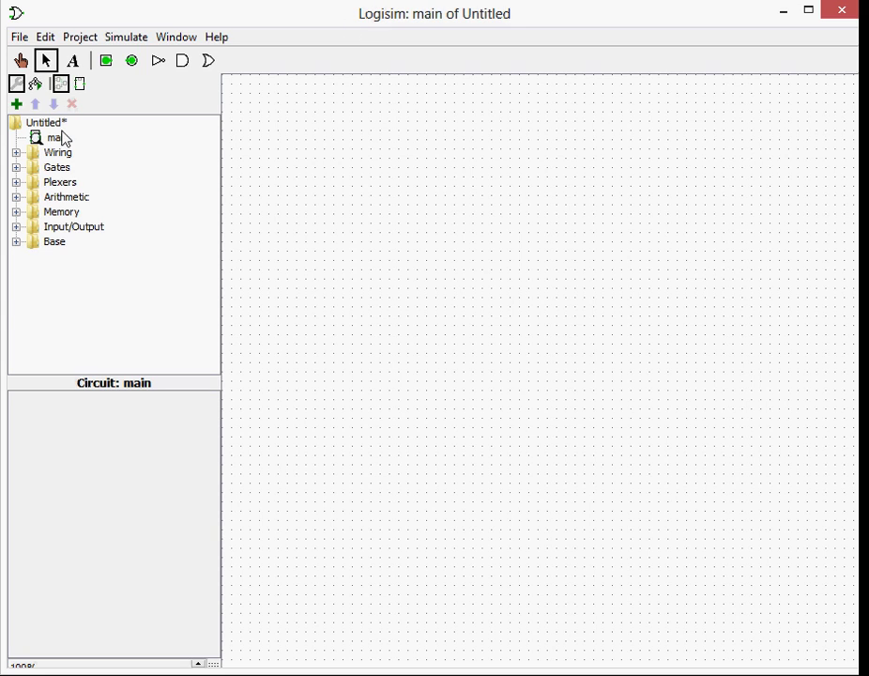
- Place an Adder from the Arithmetic library on the canvas with Data Bits set to 4
click(16, 167)
click(16, 167)
click(16, 197)
click(65, 213)
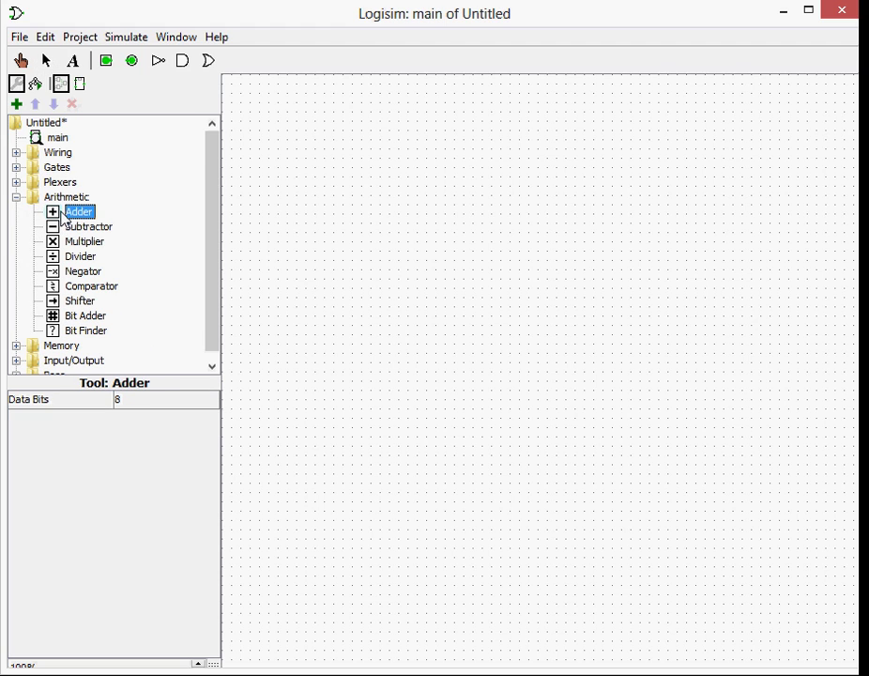
click(133, 401)
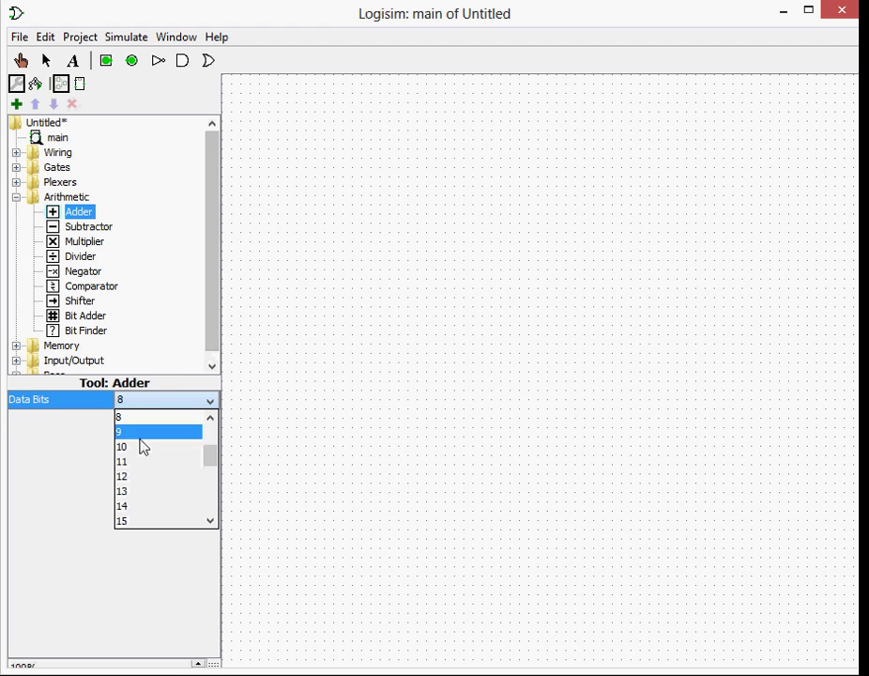
scroll(142, 447, up, 3)
click(160, 462)
click(418, 282)
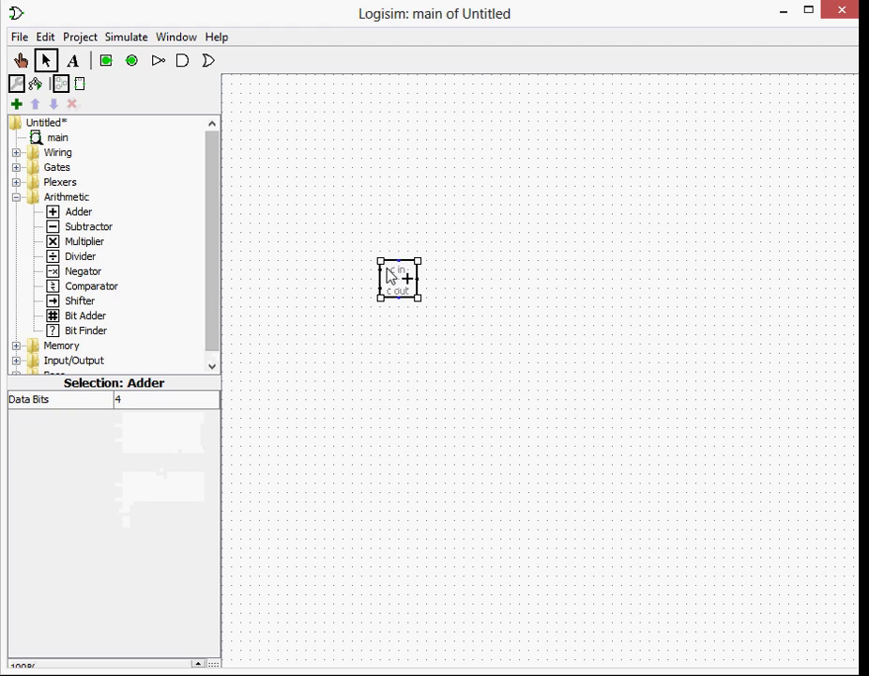
- Draw two wires left from the adder's inputs and select the LED Matrix component
mouse_move(380, 271)
mouse_down()
mouse_move(355, 279)
mouse_move(377, 279)
mouse_move(380, 271)
mouse_move(331, 278)
mouse_move(340, 300)
mouse_move(340, 293)
mouse_up()
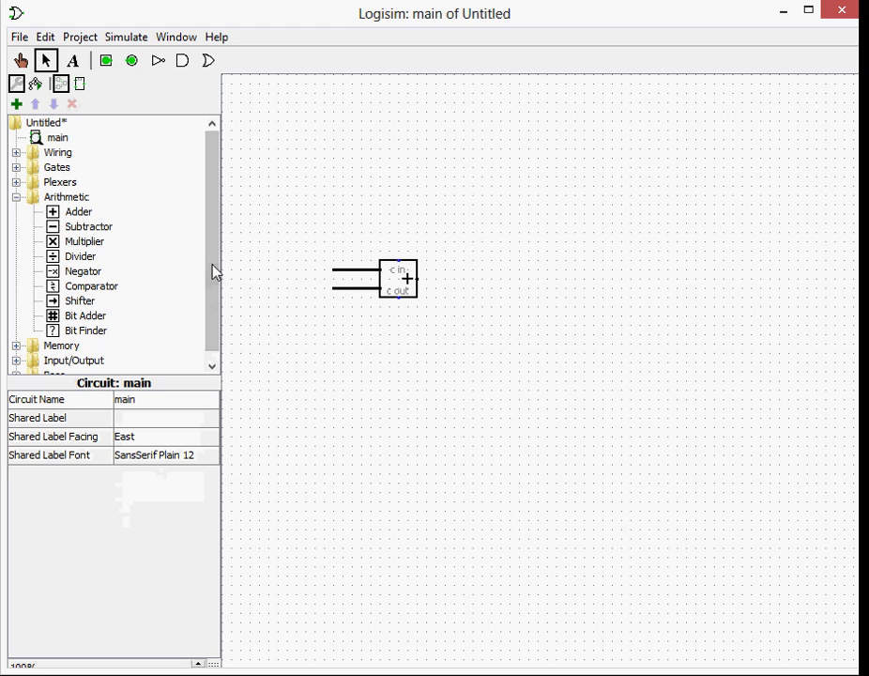
drag(215, 272, 216, 301)
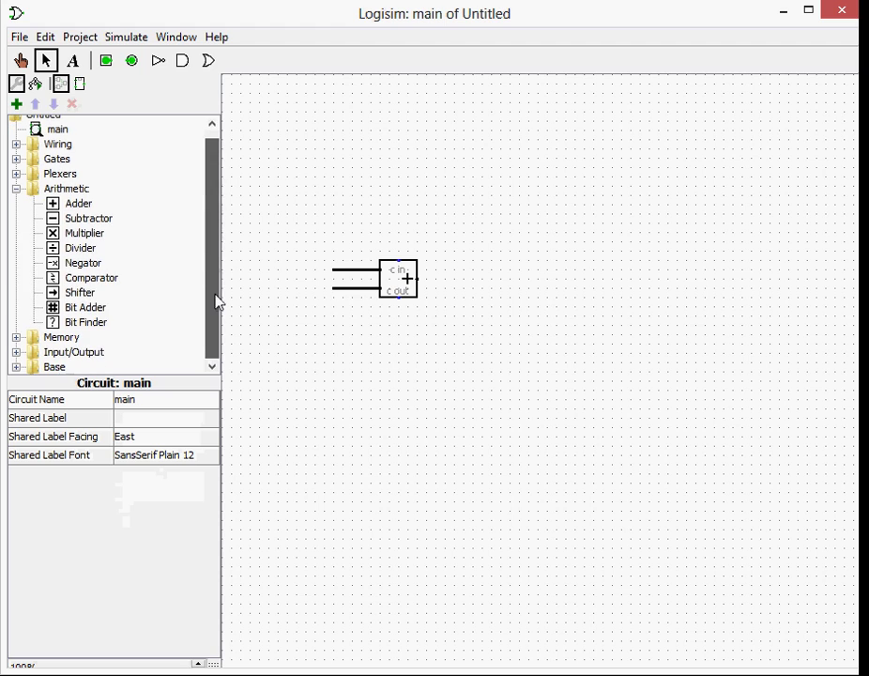
click(17, 352)
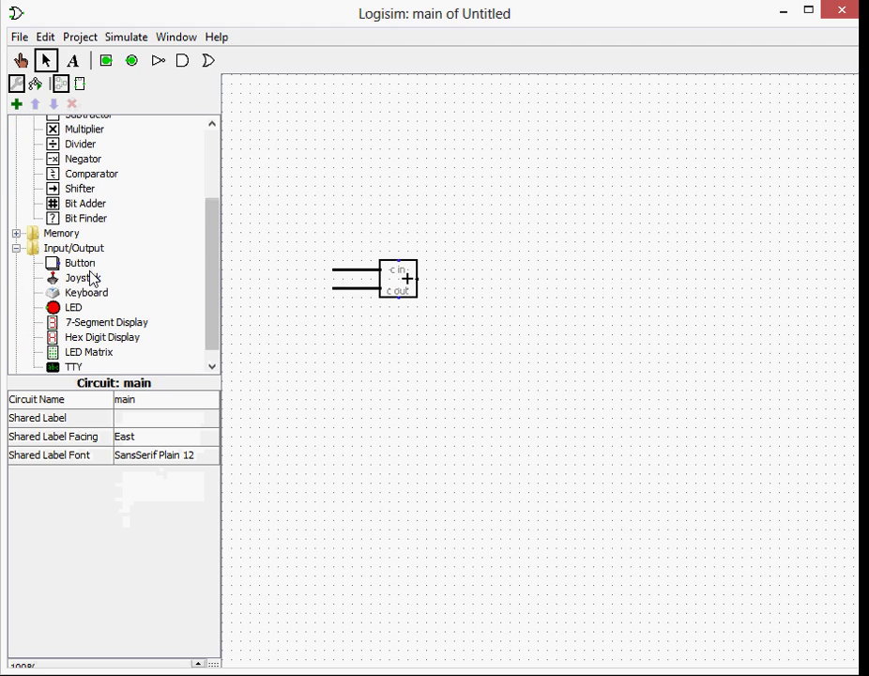
scroll(91, 278, down, 1)
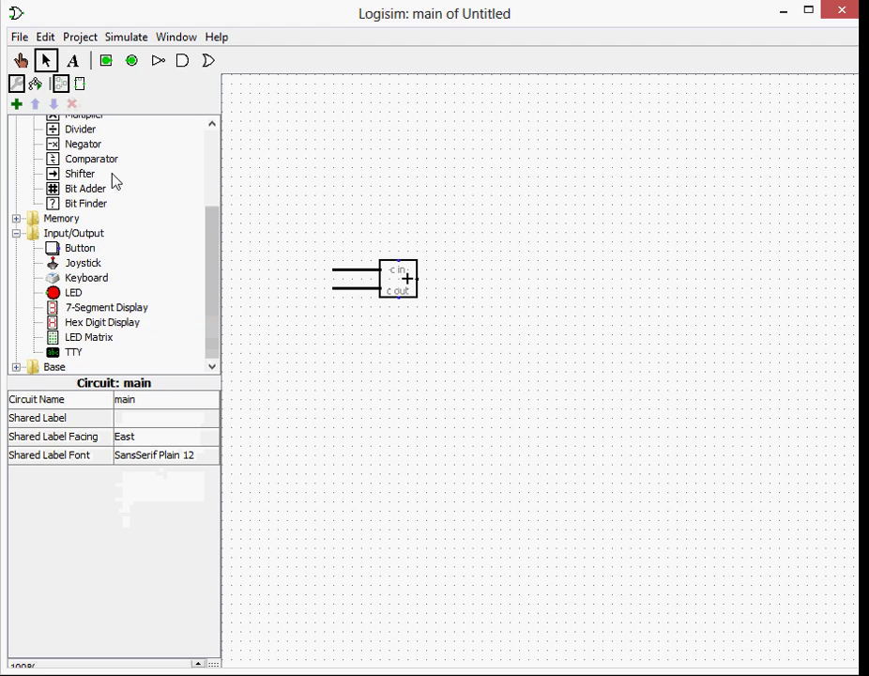
click(89, 336)
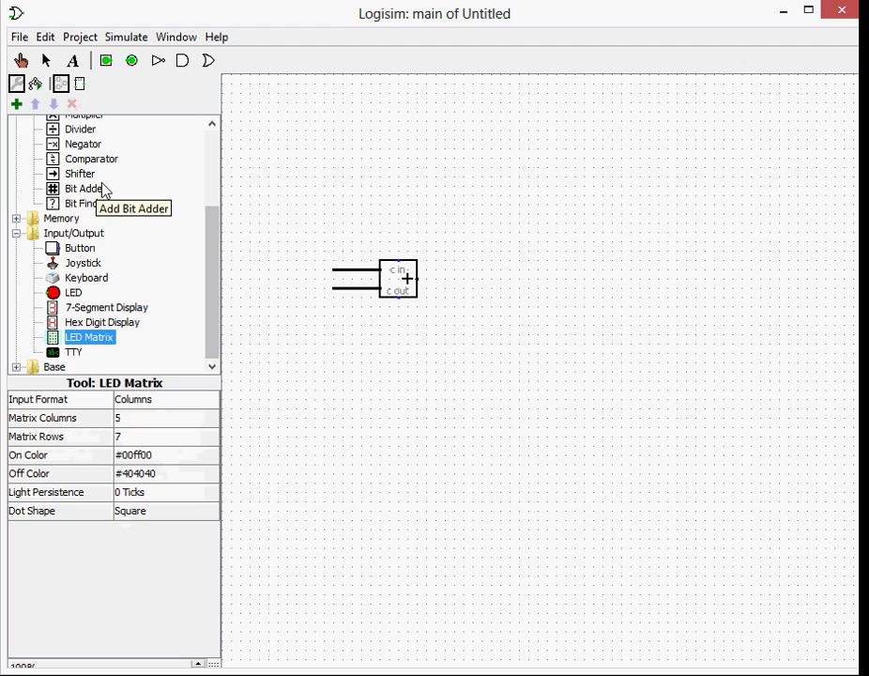
- Place two 4-bit input pins at the left ends of the upper and lower adder wires
click(108, 62)
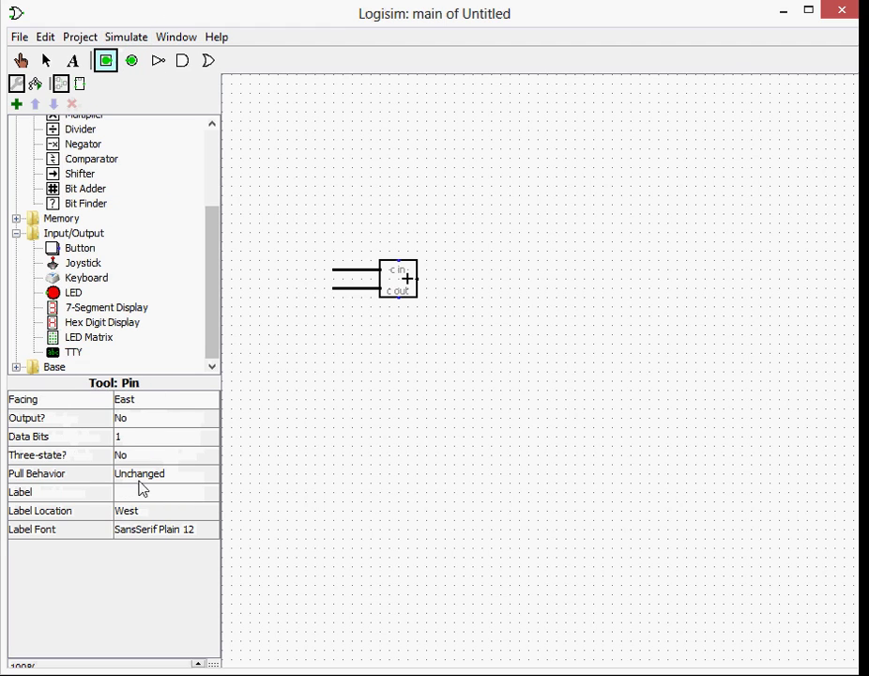
click(130, 438)
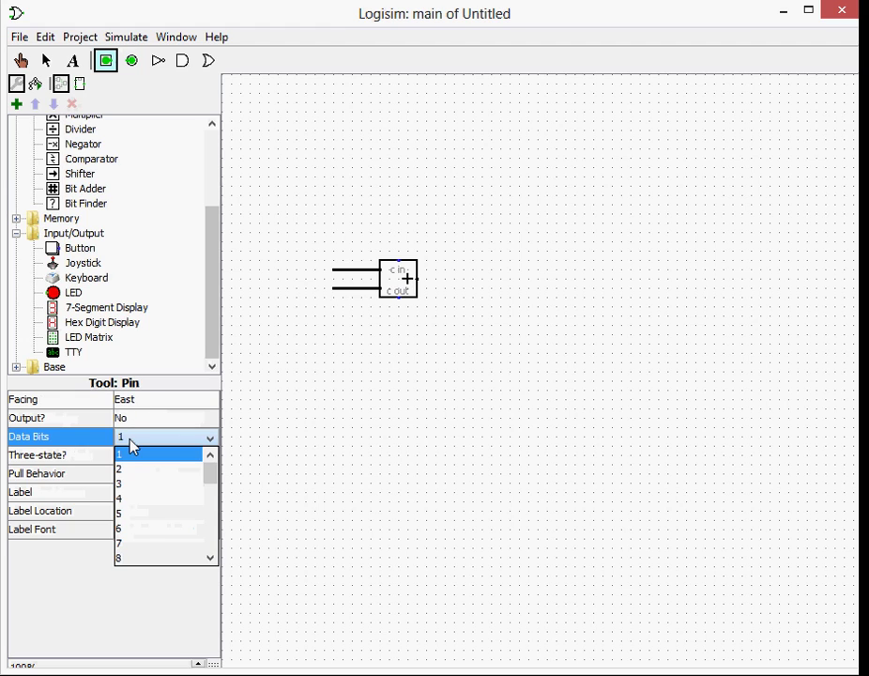
click(134, 500)
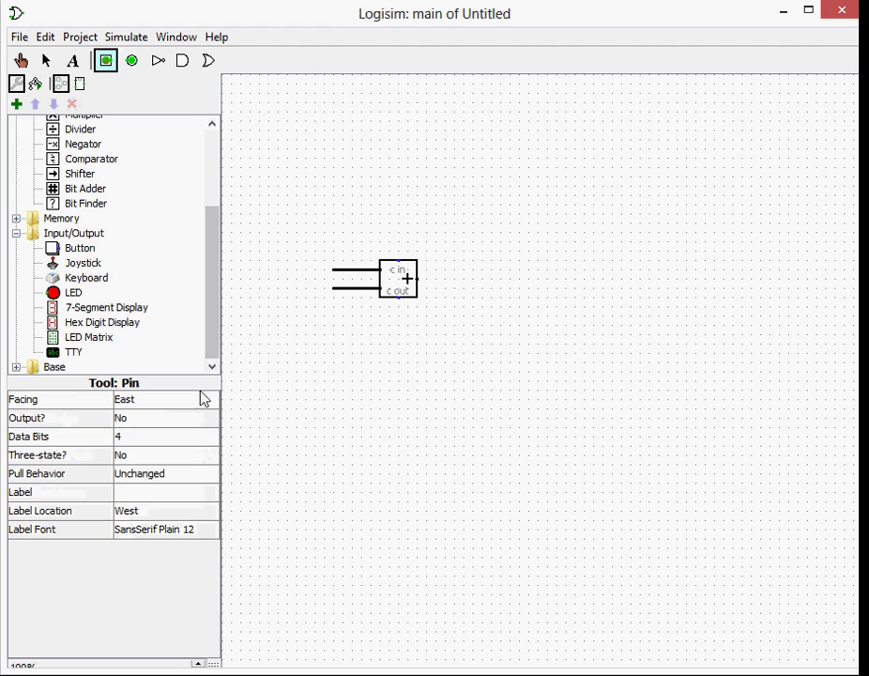
click(335, 271)
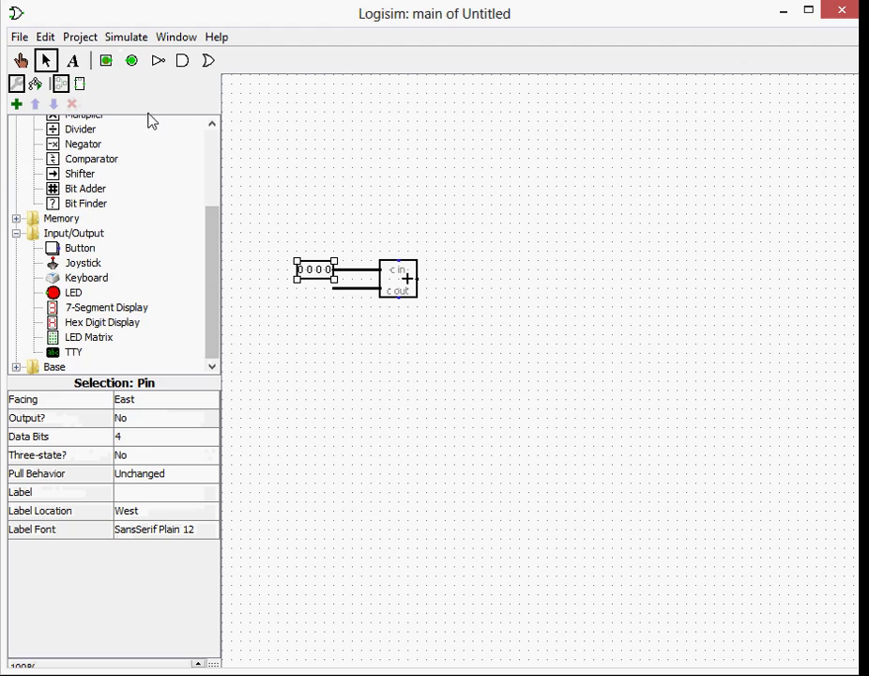
click(103, 62)
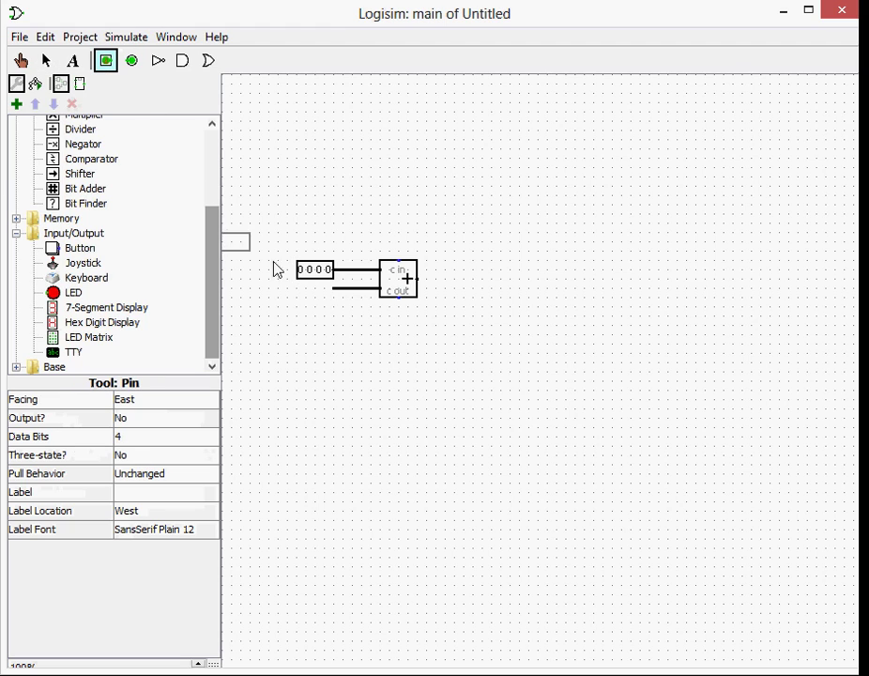
click(335, 295)
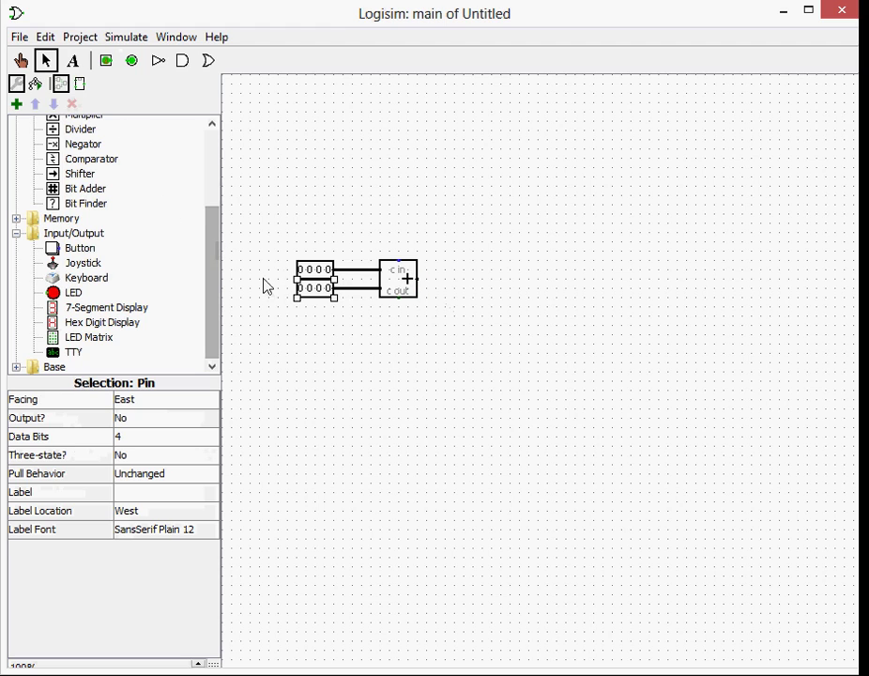
- Place a 1-row, 5-column LED matrix right of the adder with Rows input format
click(90, 339)
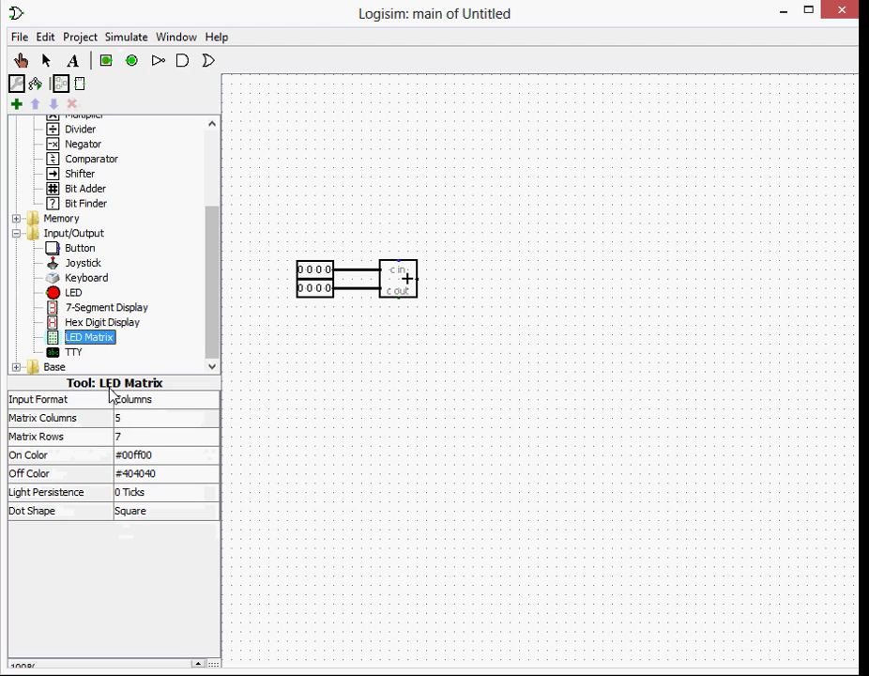
click(139, 423)
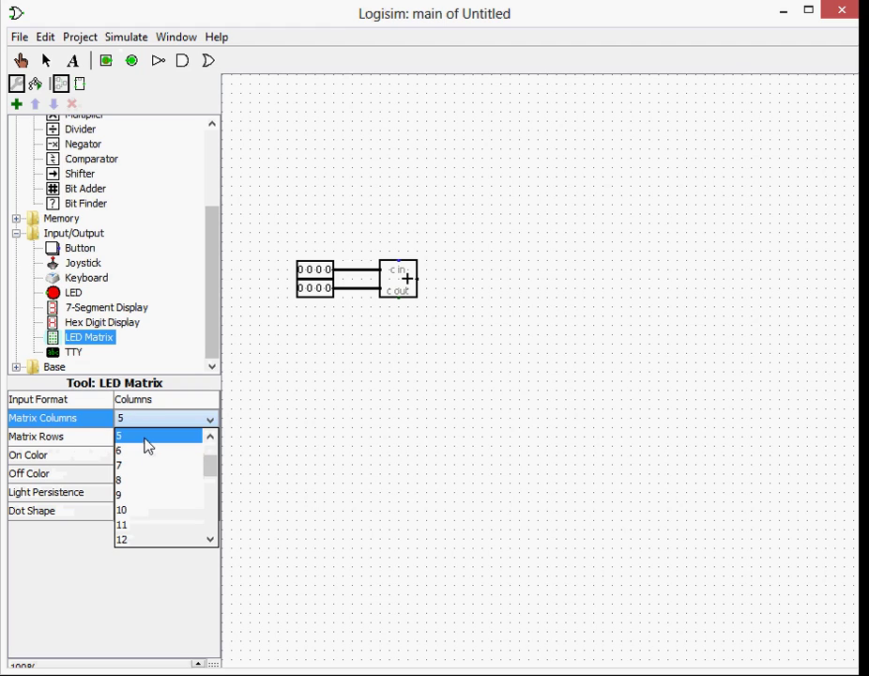
click(148, 440)
click(148, 440)
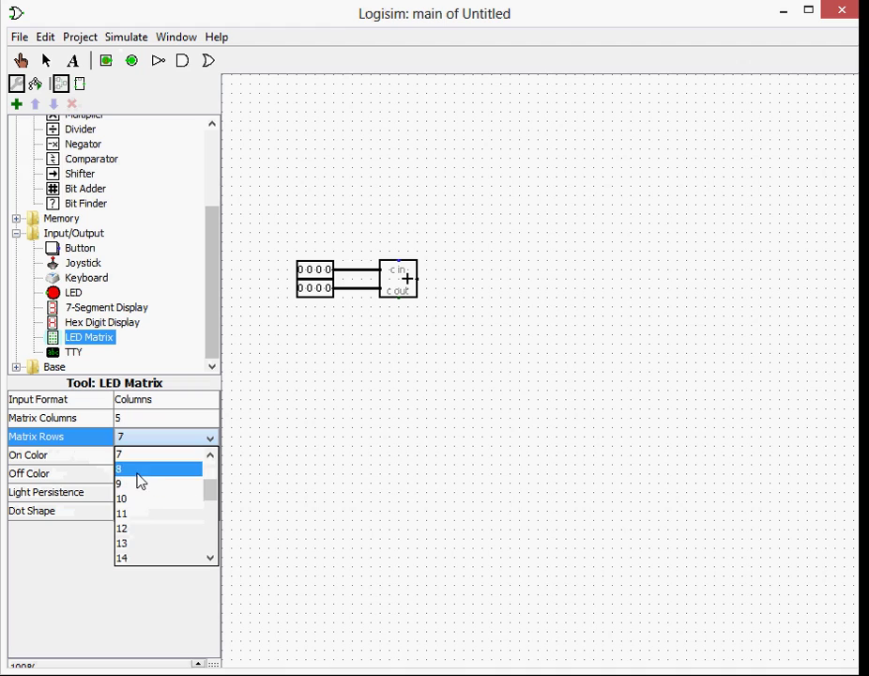
scroll(143, 488, down, 1)
scroll(147, 489, up, 3)
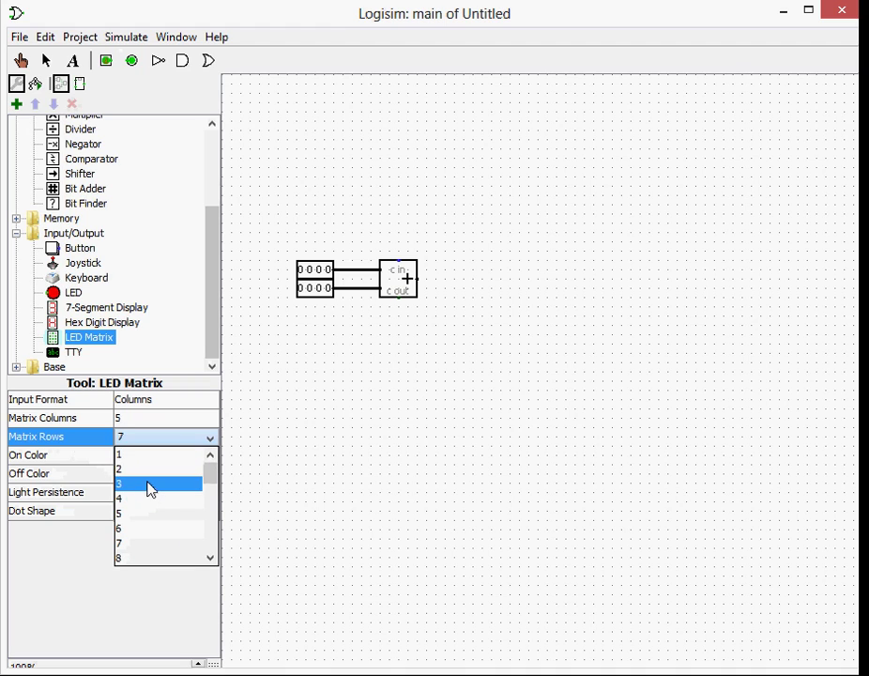
click(150, 456)
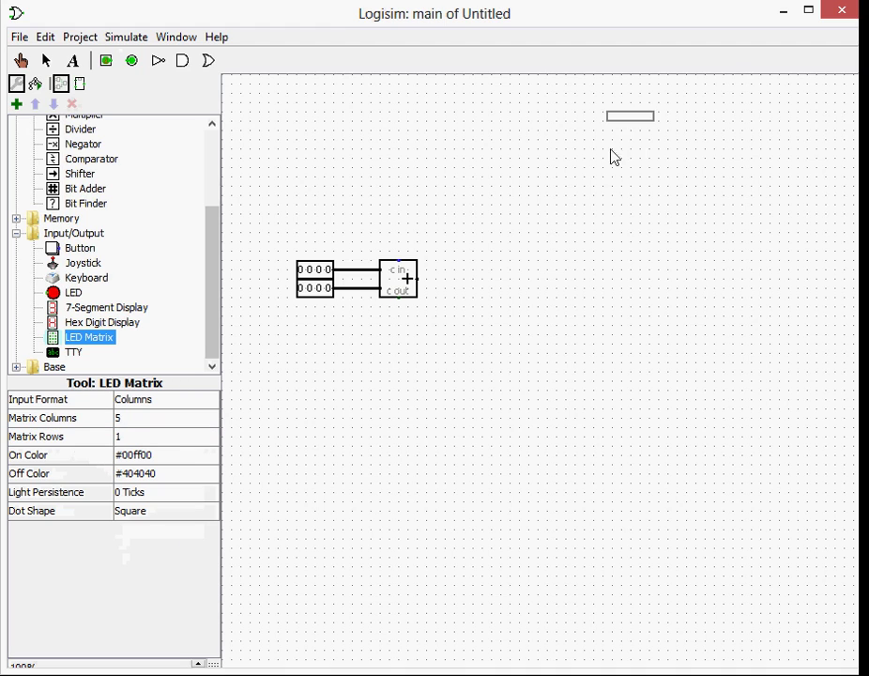
click(486, 286)
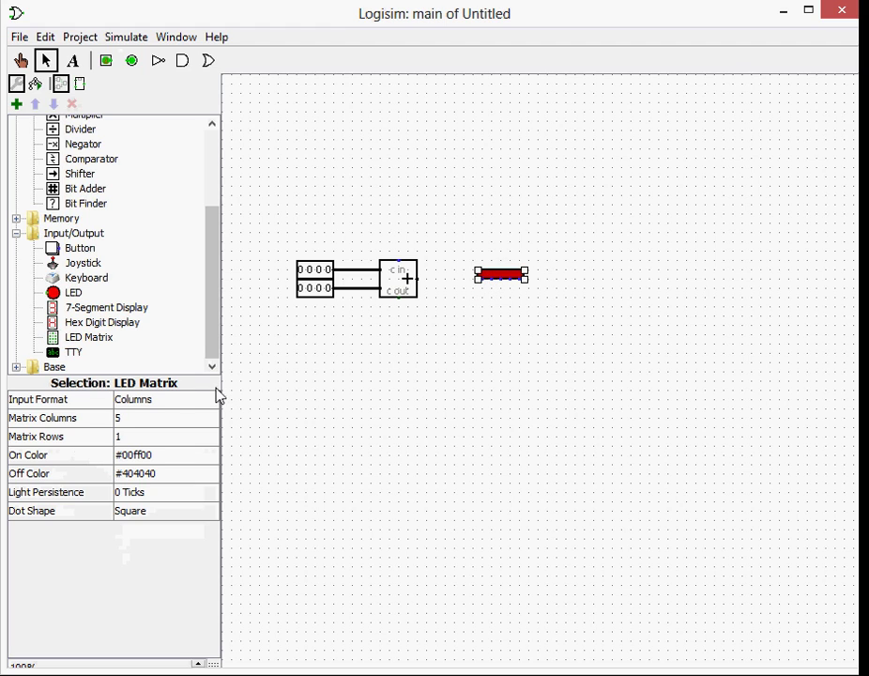
click(161, 403)
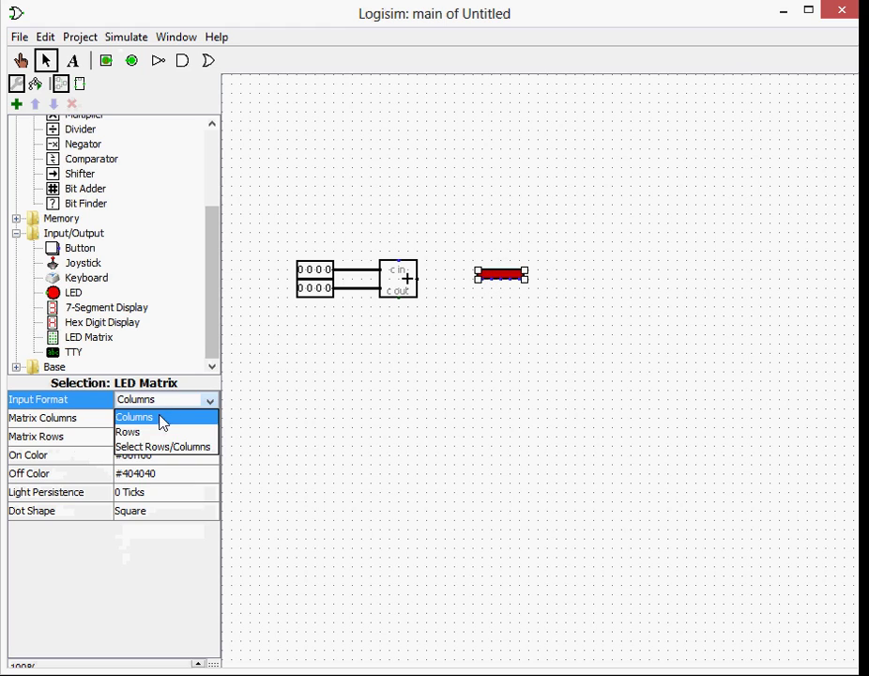
click(157, 429)
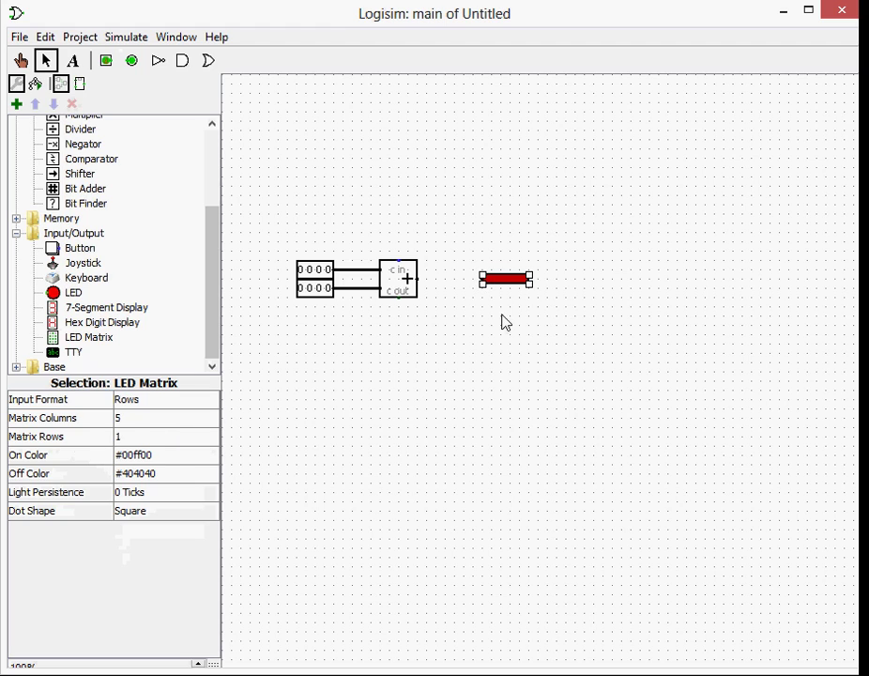
click(481, 291)
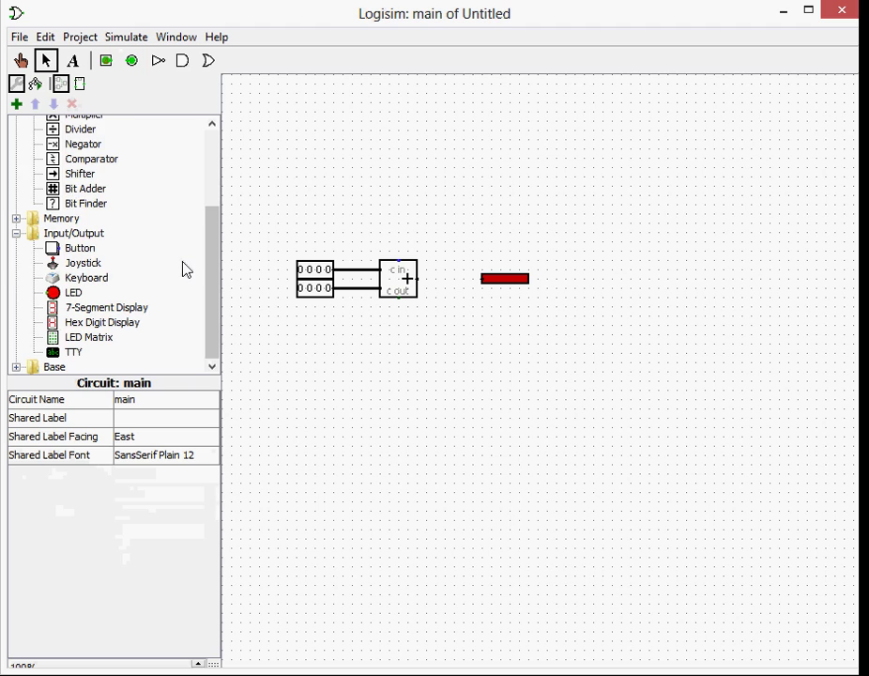
- Browse the Memory and Arithmetic libraries and select the BitAdder component
scroll(187, 262, up, 1)
scroll(94, 234, down, 1)
click(15, 219)
scroll(91, 254, down, 2)
scroll(95, 255, up, 1)
scroll(109, 300, down, 3)
scroll(77, 286, up, 4)
scroll(75, 267, up, 2)
click(89, 301)
- Place a Bit Extender between the adder and LED matrix, nudging the matrix right
click(16, 137)
click(92, 316)
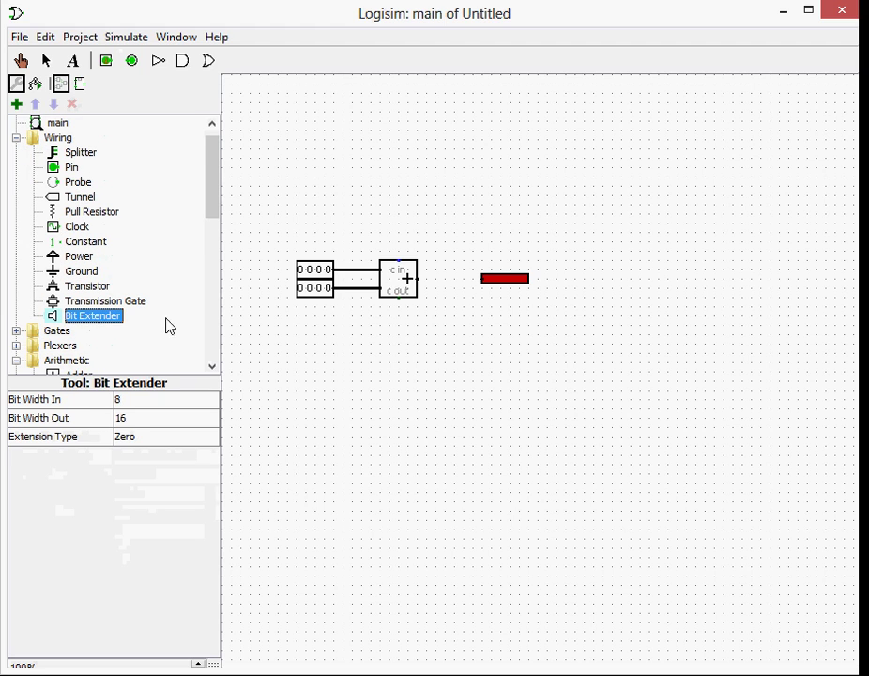
click(474, 282)
mouse_move(496, 283)
mouse_down()
mouse_move(514, 287)
mouse_move(480, 281)
mouse_up()
click(468, 282)
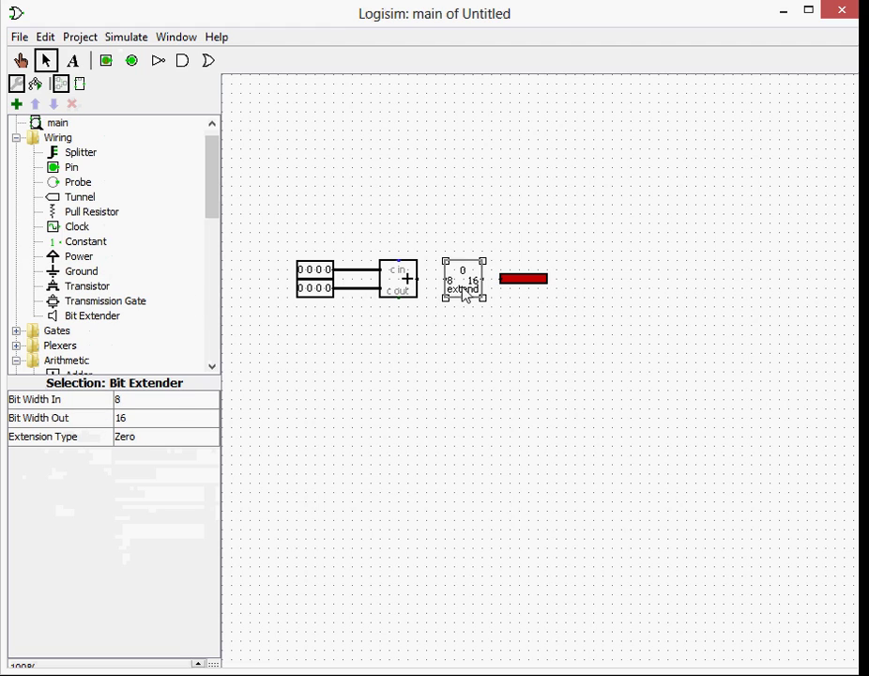
- Delete a mismatched adder-to-matrix wire and move the bit extender back between them
drag(463, 279, 453, 215)
drag(417, 277, 501, 281)
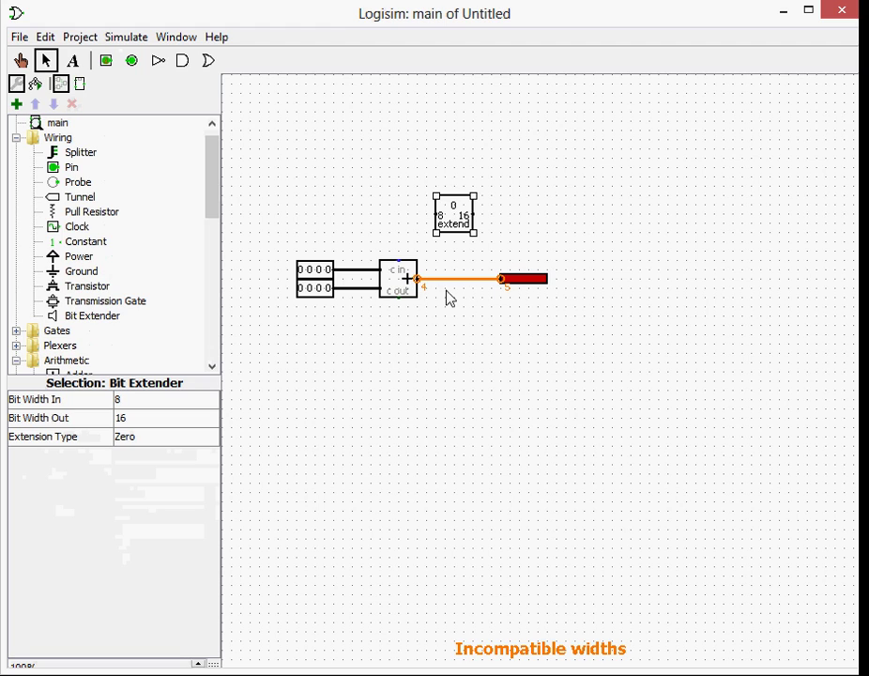
click(460, 285)
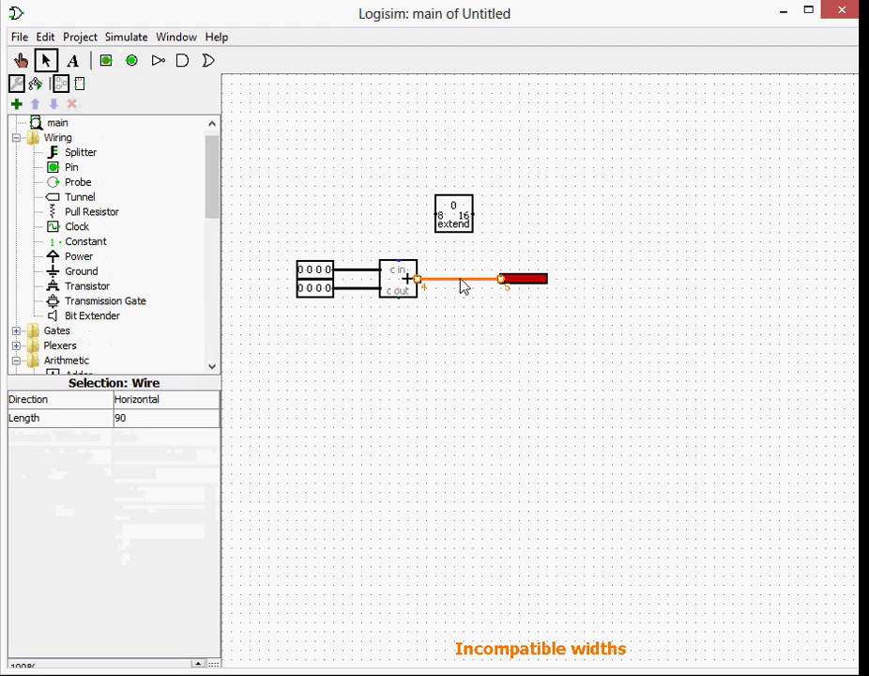
key(Delete)
click(450, 227)
mouse_move(450, 227)
mouse_down()
mouse_move(466, 310)
mouse_move(460, 293)
mouse_up()
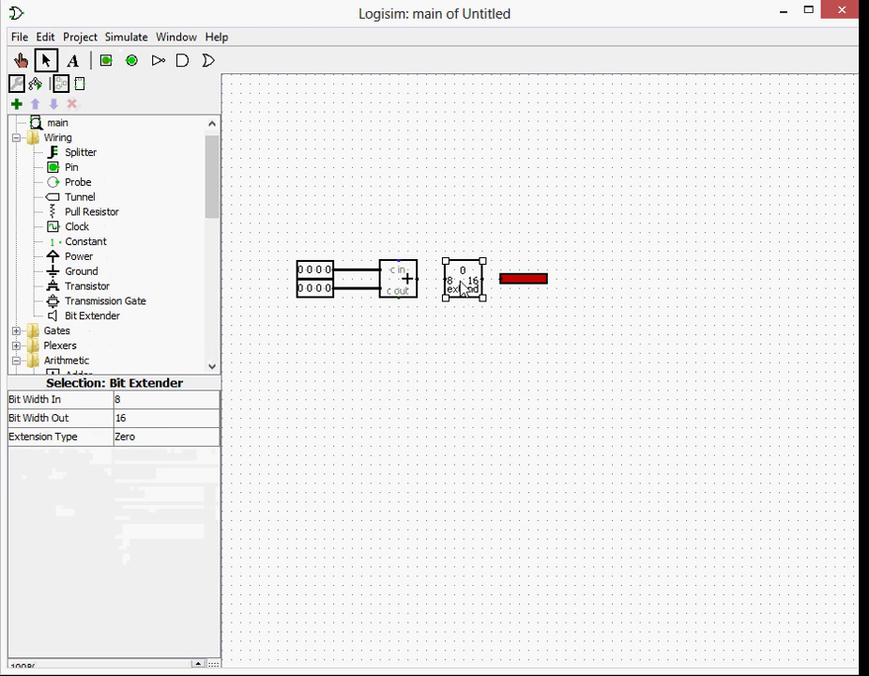
- Set the bit extender to 4 bits in, 5 bits out with Input extension, then wire its input
click(142, 398)
scroll(145, 432, up, 2)
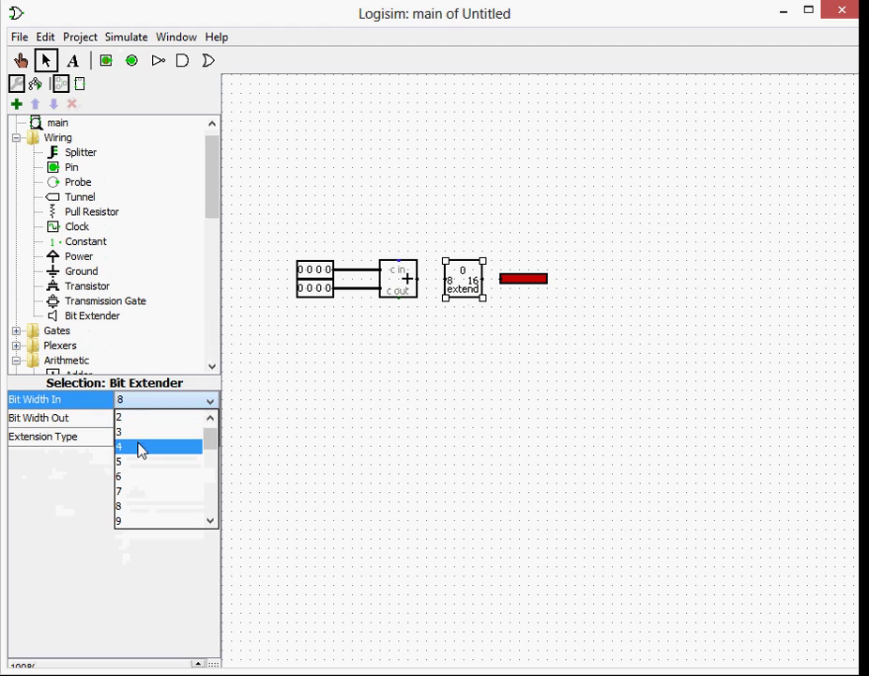
click(141, 446)
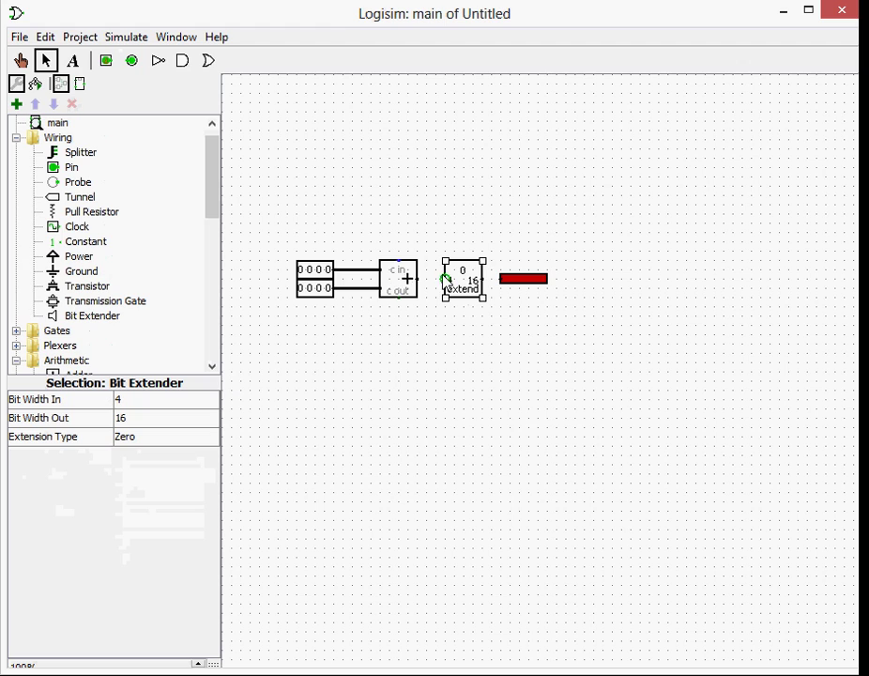
click(171, 417)
scroll(155, 455, up, 2)
scroll(148, 455, up, 2)
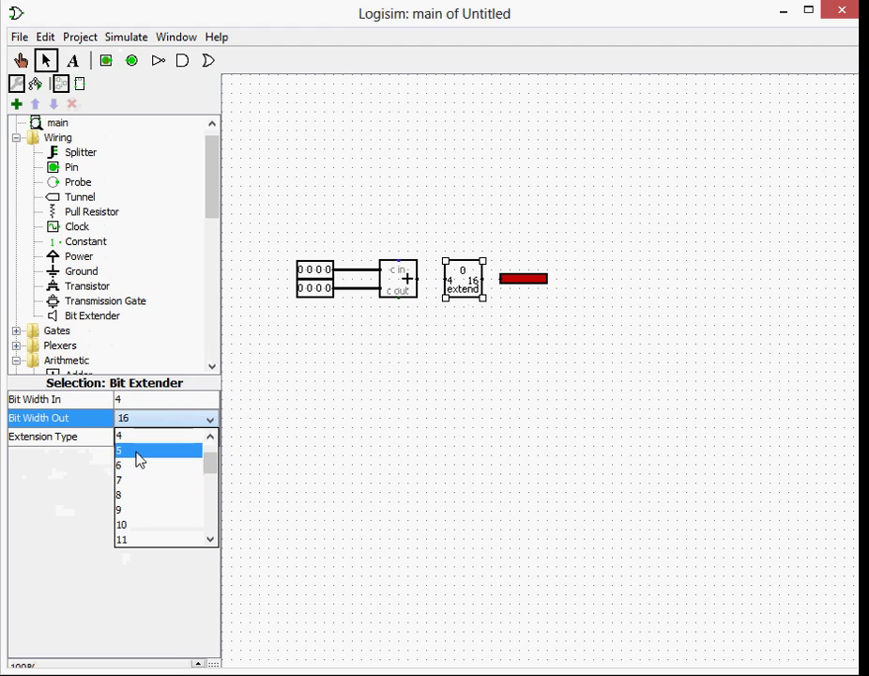
click(138, 449)
click(139, 447)
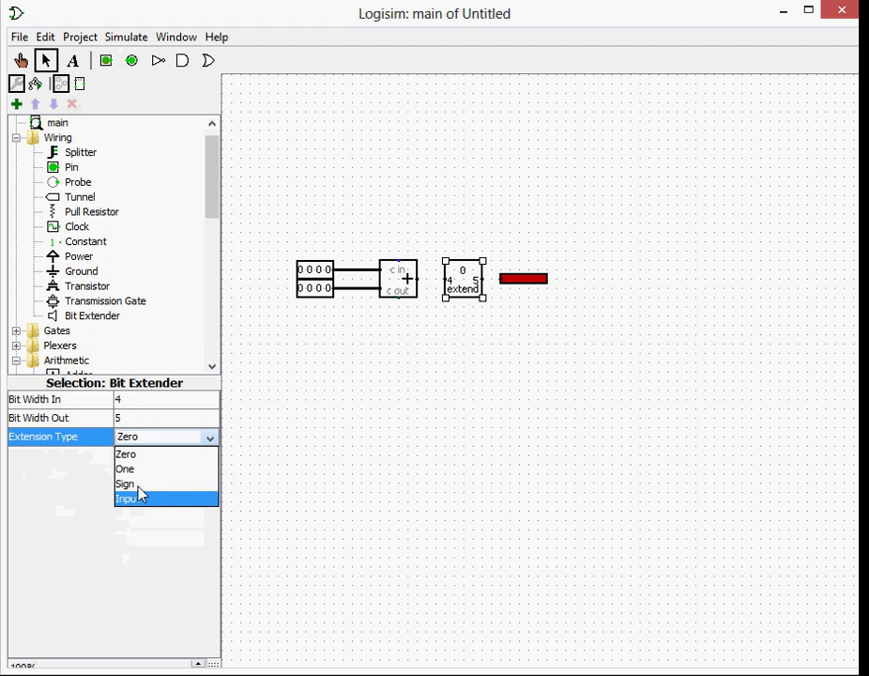
click(151, 453)
click(182, 439)
click(155, 498)
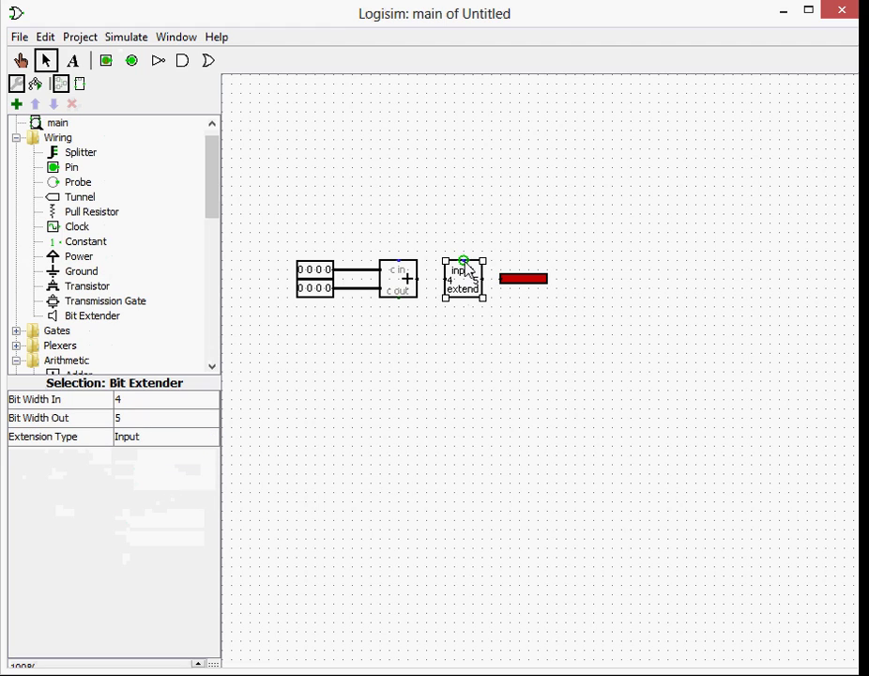
mouse_move(465, 262)
mouse_down()
mouse_move(462, 251)
mouse_move(431, 249)
mouse_move(410, 306)
mouse_move(399, 298)
mouse_up()
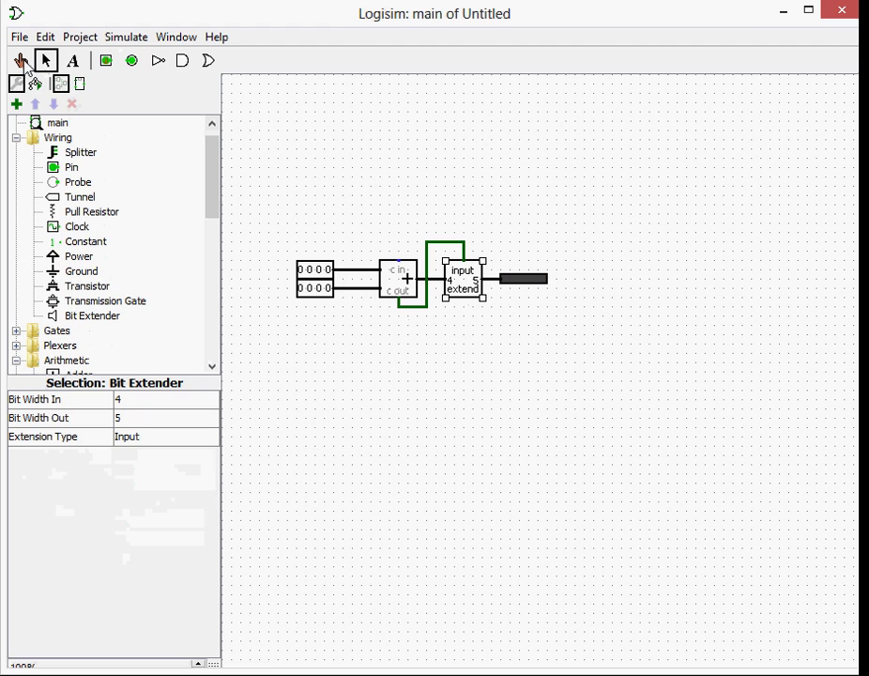
click(21, 61)
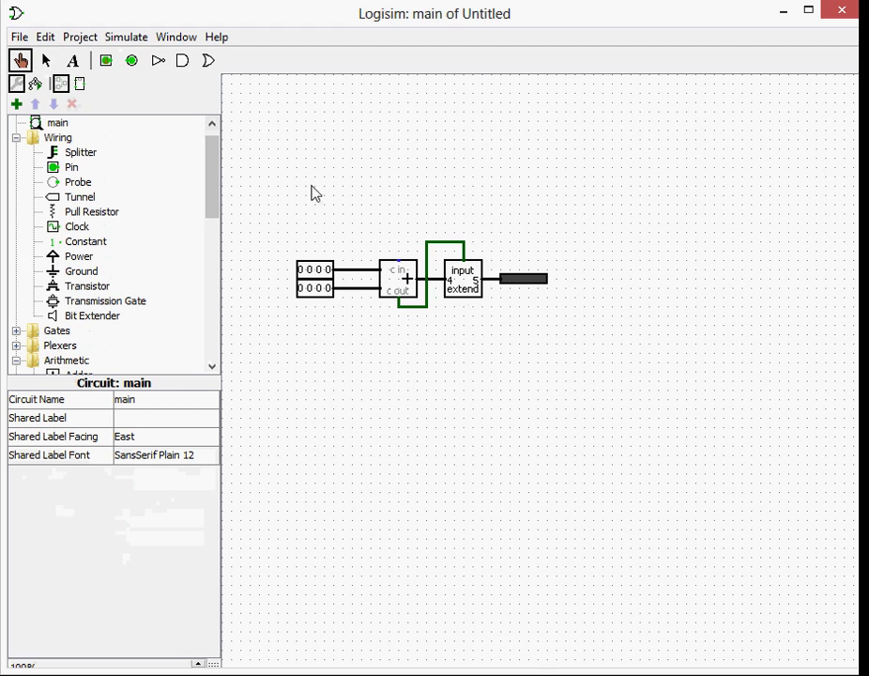
click(313, 270)
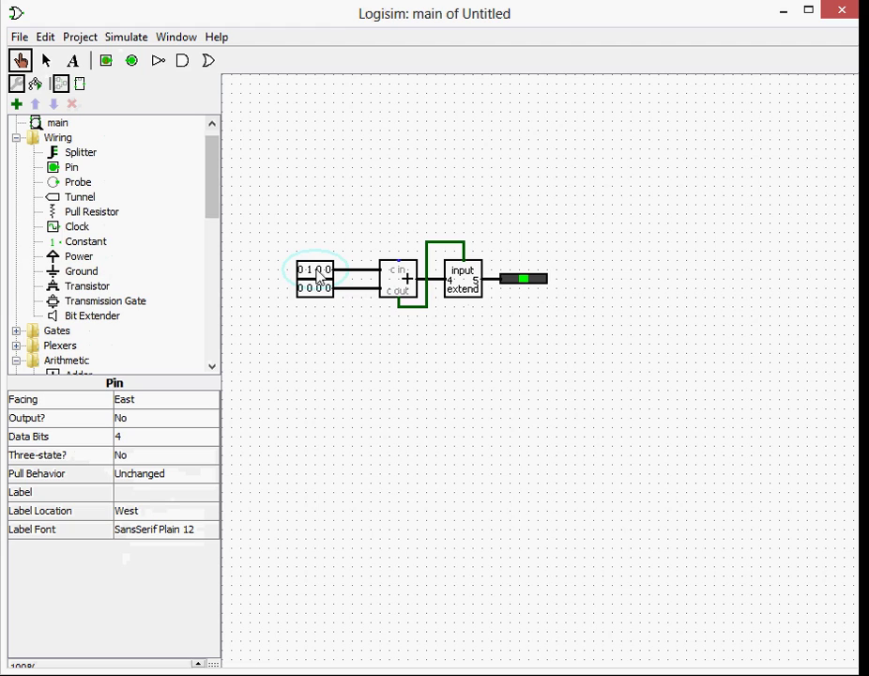
click(319, 270)
click(327, 270)
click(301, 270)
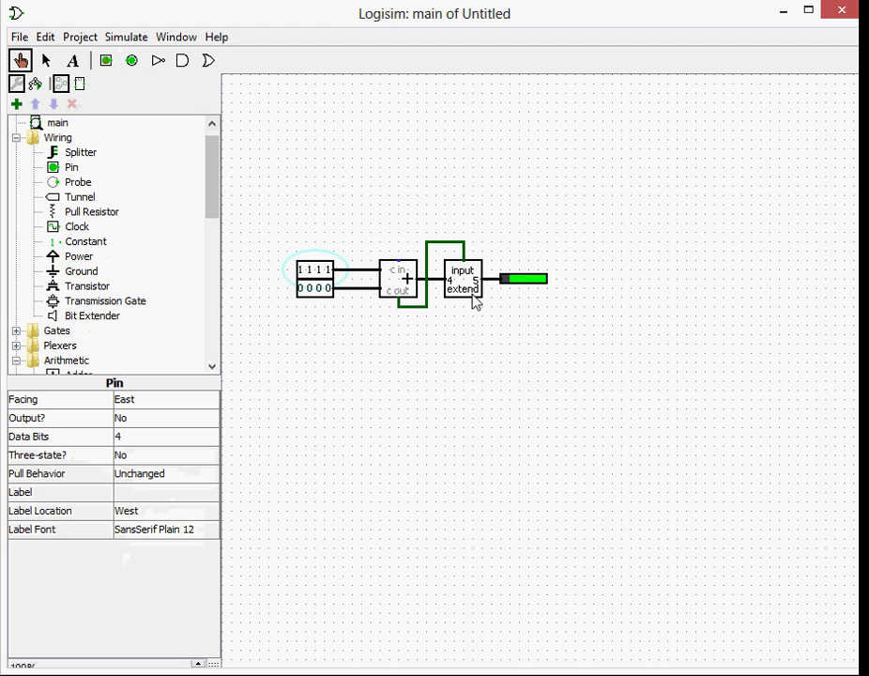
click(303, 269)
click(303, 288)
click(311, 288)
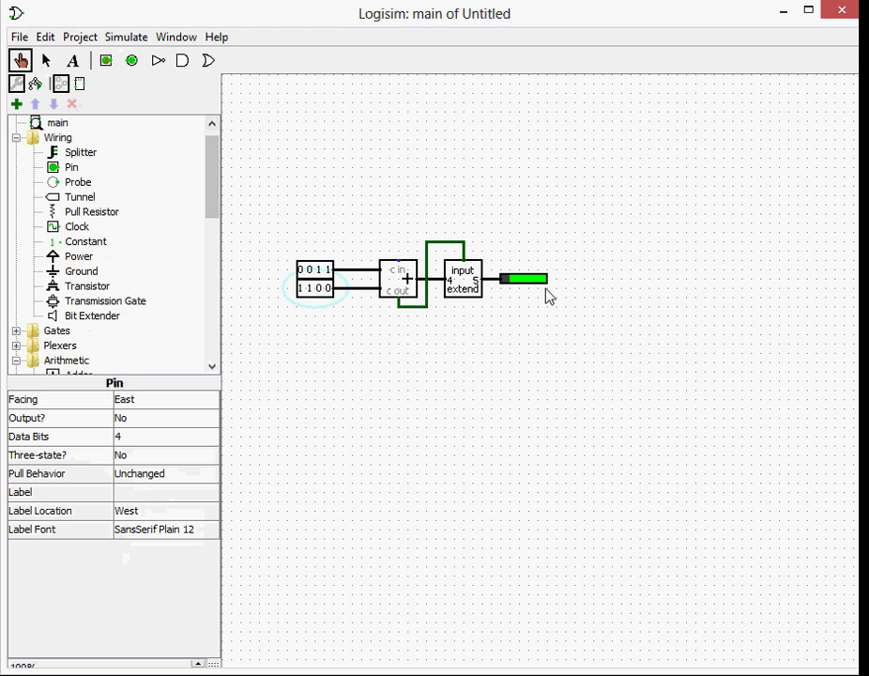
click(322, 271)
click(326, 272)
click(310, 289)
click(301, 289)
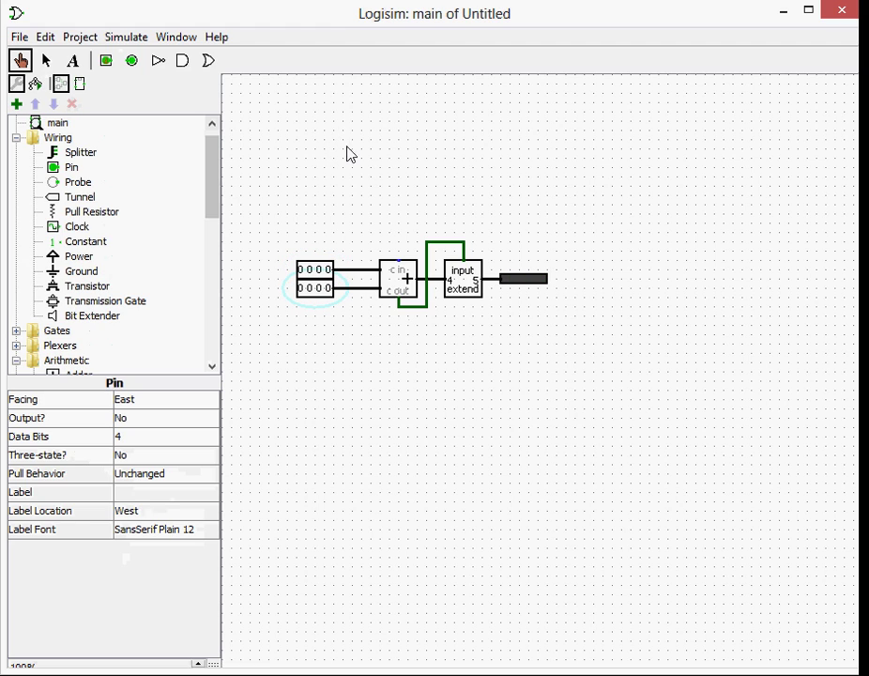
click(305, 271)
click(311, 271)
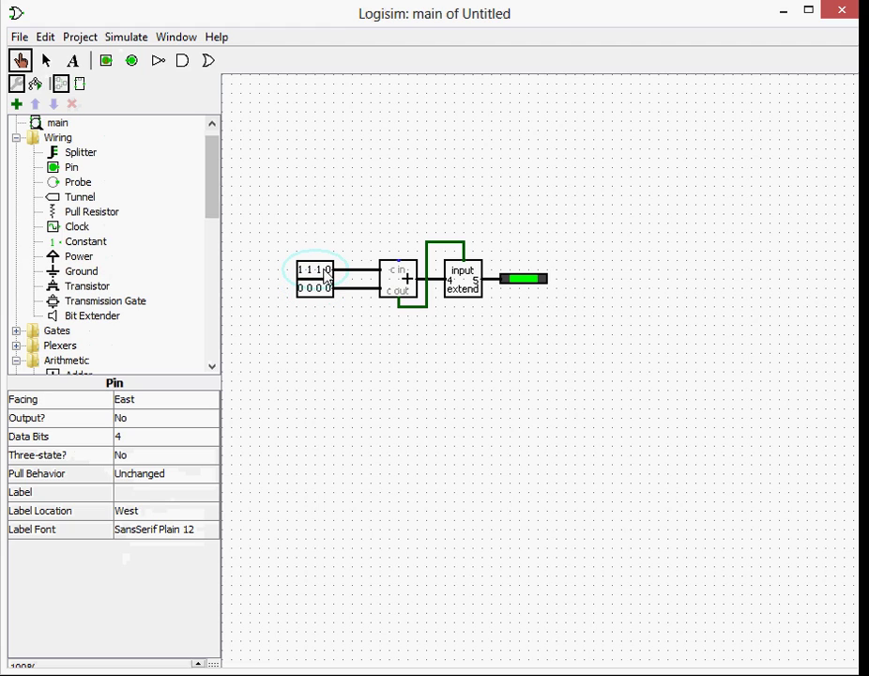
click(327, 272)
click(327, 287)
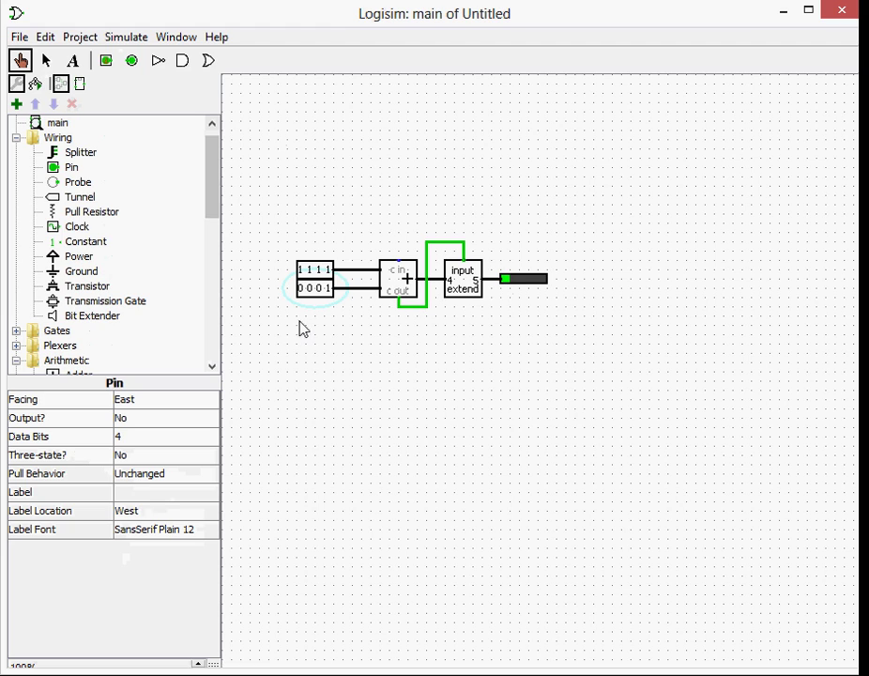
click(308, 288)
click(328, 270)
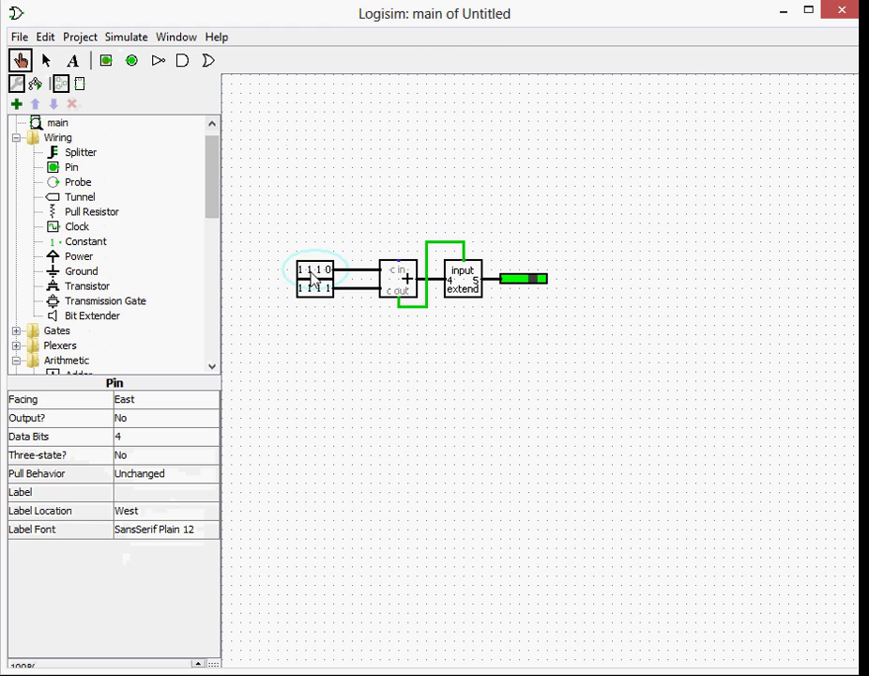
click(301, 270)
click(300, 288)
click(311, 289)
click(311, 289)
click(320, 289)
click(329, 289)
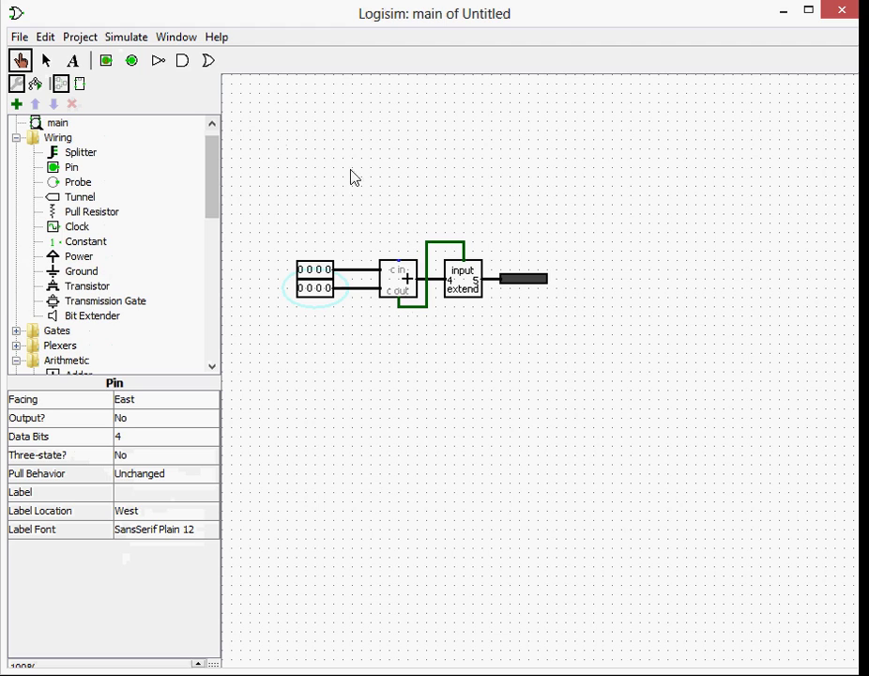
- Delete the adder and place a 4-bit Subtractor where it stood
click(46, 60)
click(401, 276)
key(Delete)
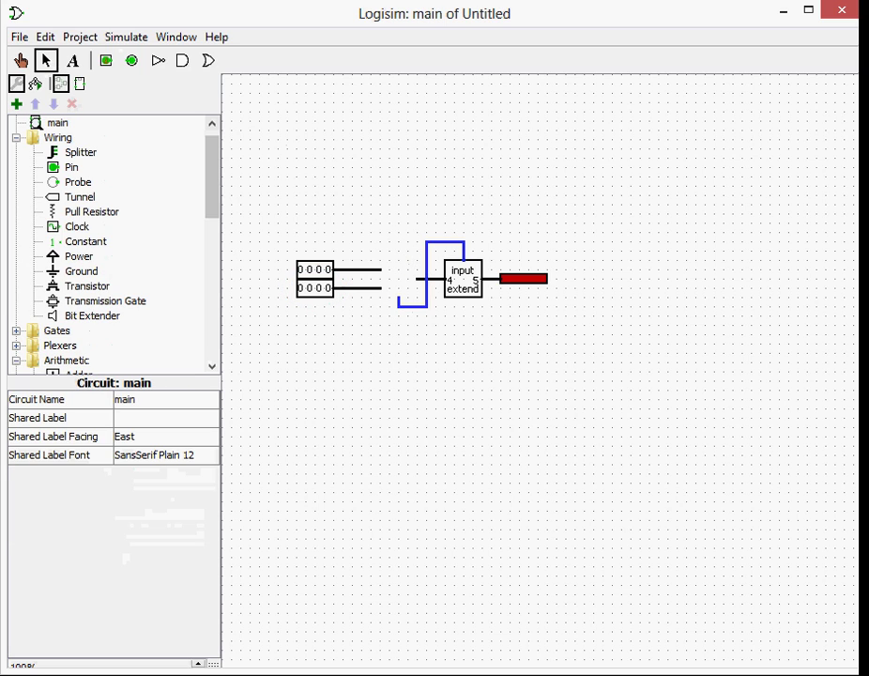
drag(212, 203, 211, 256)
click(94, 224)
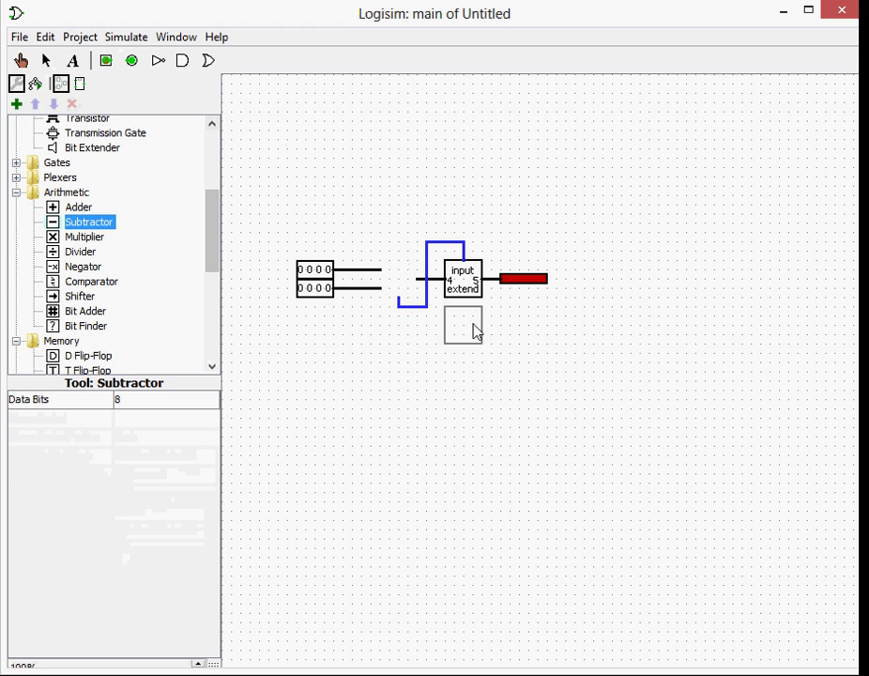
click(417, 280)
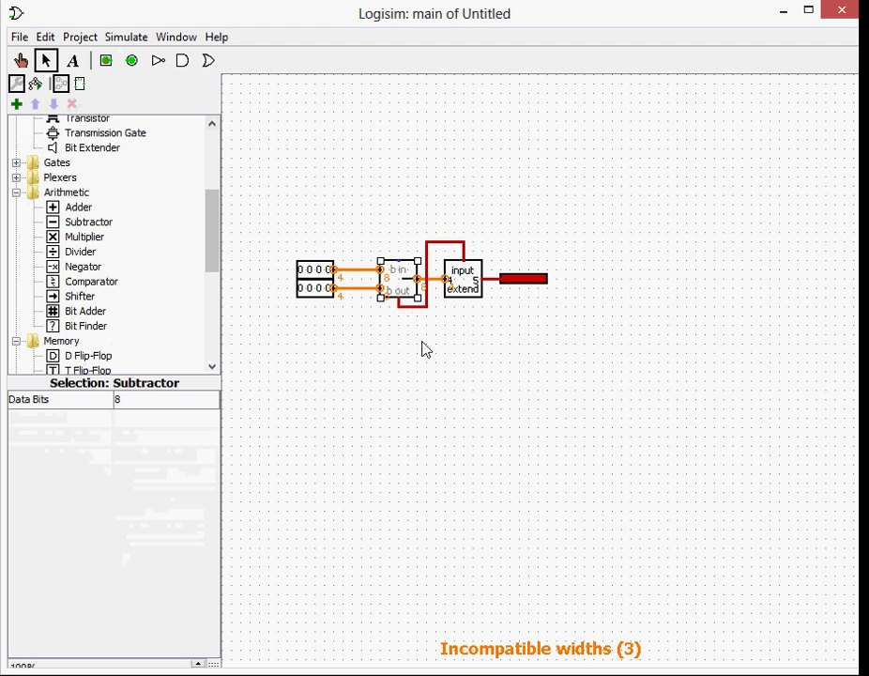
click(138, 402)
scroll(148, 455, up, 2)
click(148, 454)
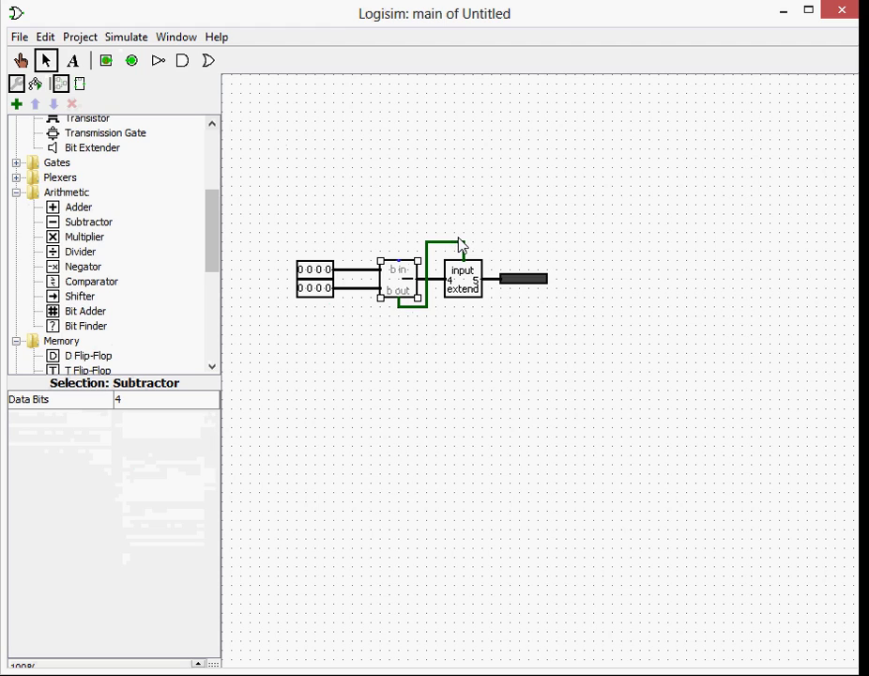
click(461, 247)
- Delete the bit extender and set the LED matrix to 4 columns
click(455, 274)
key(Delete)
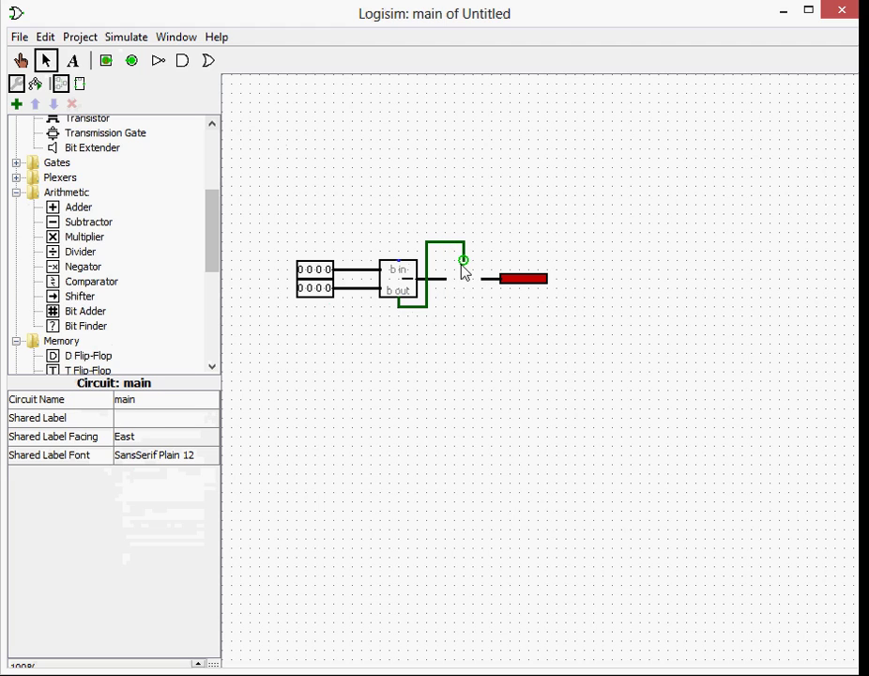
click(508, 282)
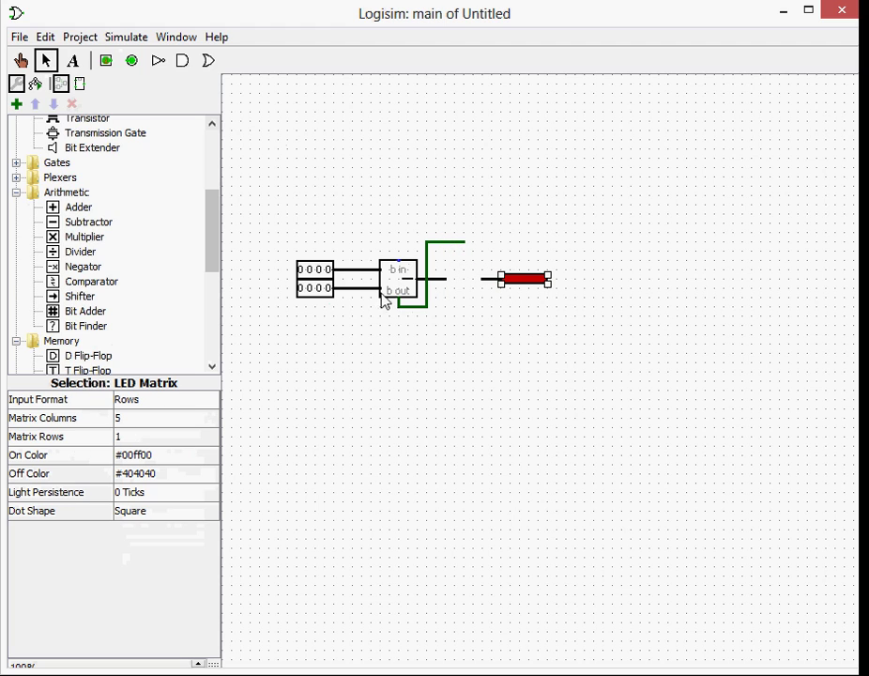
click(145, 420)
scroll(151, 474, up, 1)
click(151, 467)
- Wire the subtractor's output directly to the LED matrix and check the borrow wire
mouse_move(482, 279)
mouse_down()
mouse_move(473, 291)
mouse_move(447, 293)
mouse_up()
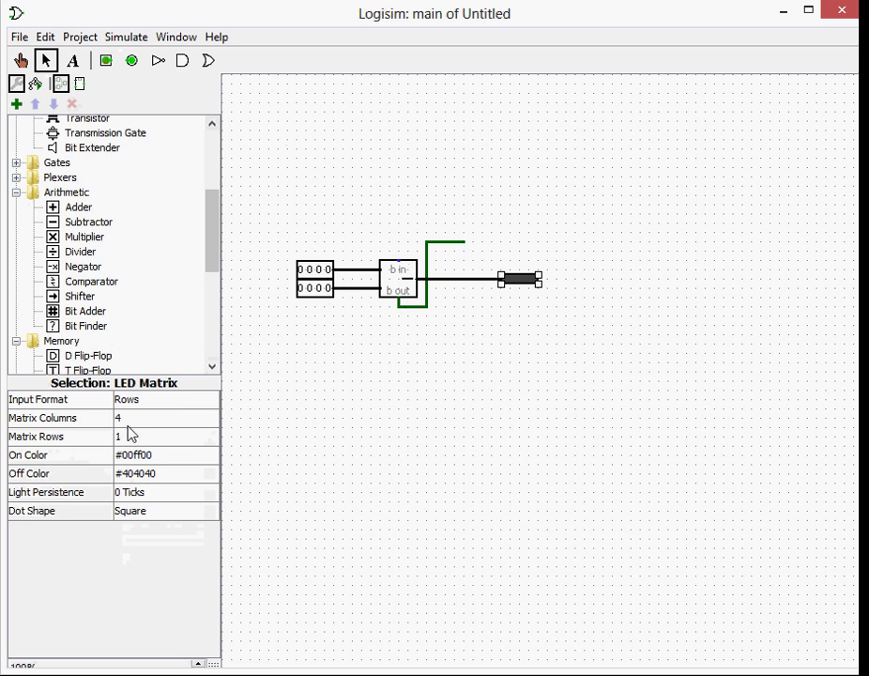
click(390, 281)
click(444, 243)
drag(211, 267, 220, 353)
- Place an LED at the end of the subtractor's borrow-out wire
click(62, 293)
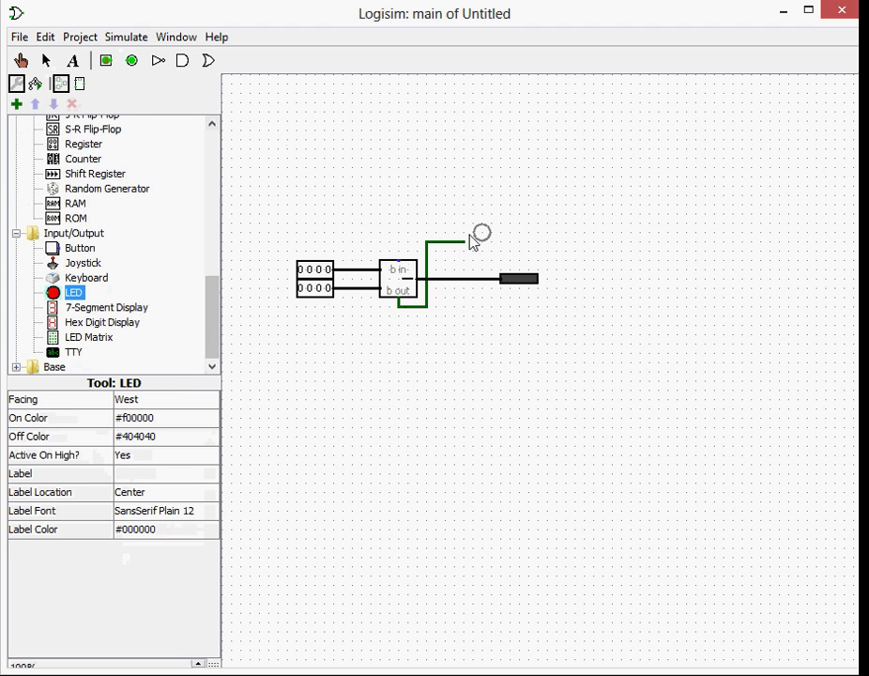
click(469, 246)
click(516, 347)
- Add the text label 'Minus Number' beside the LED
click(72, 60)
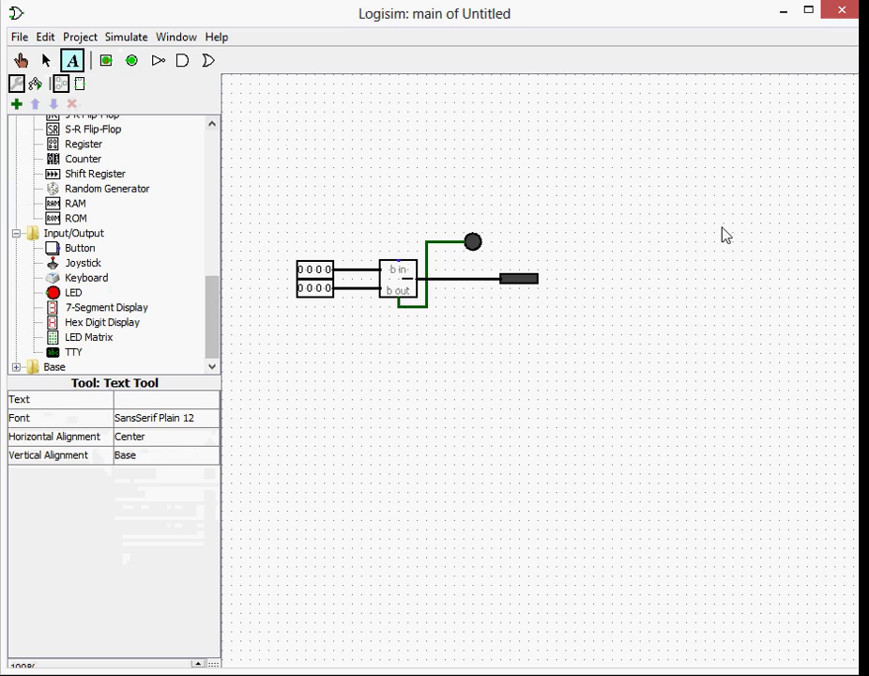
click(541, 241)
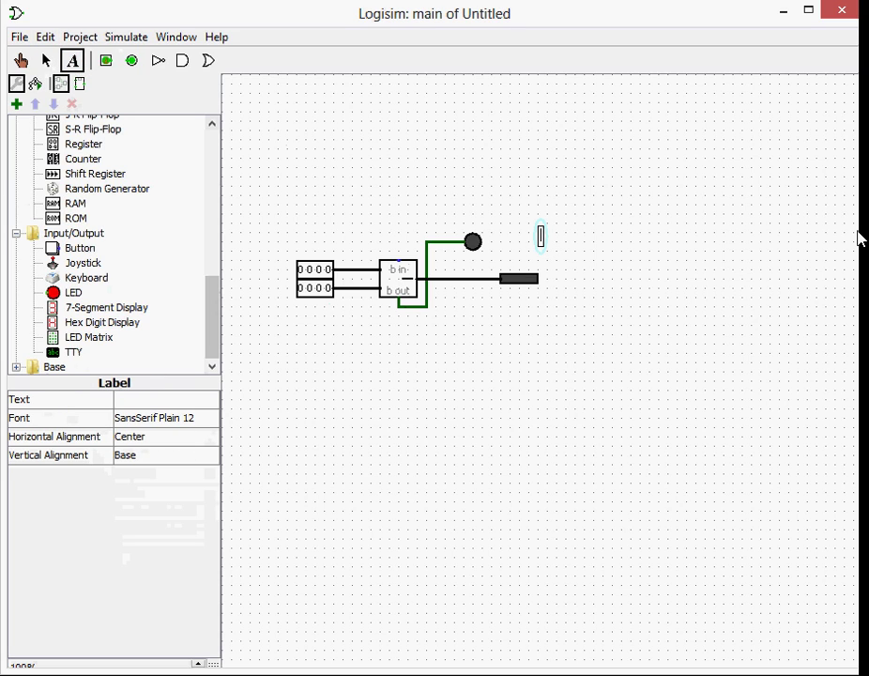
text(S)
key(BackSpace)
text(Minus N)
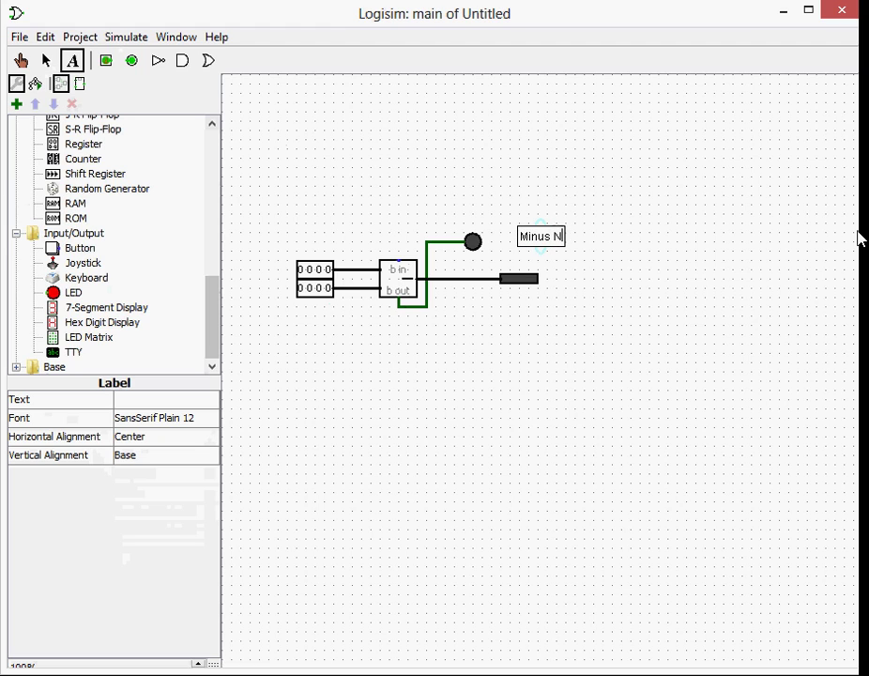
text(umber)
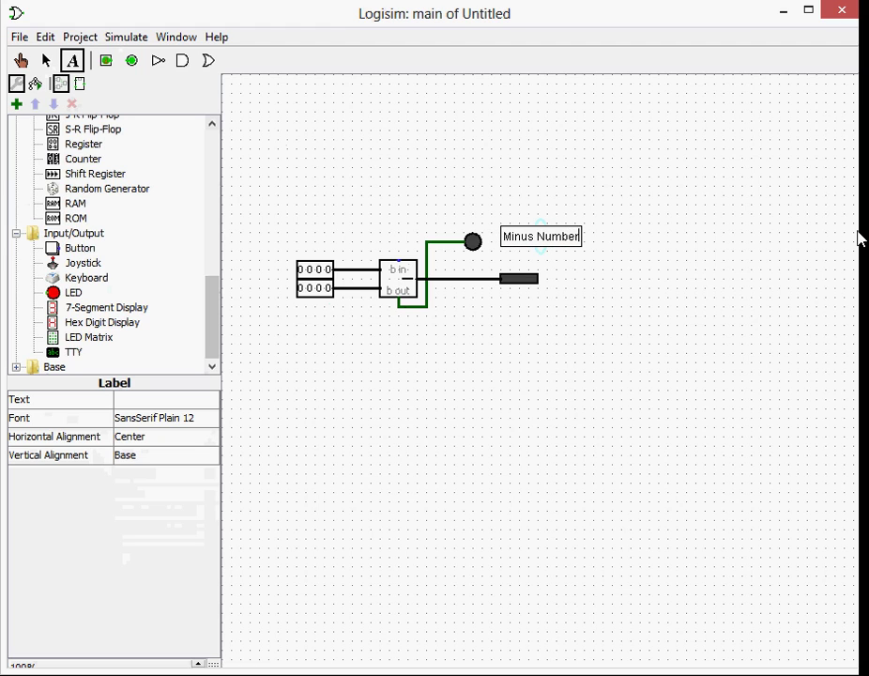
click(669, 333)
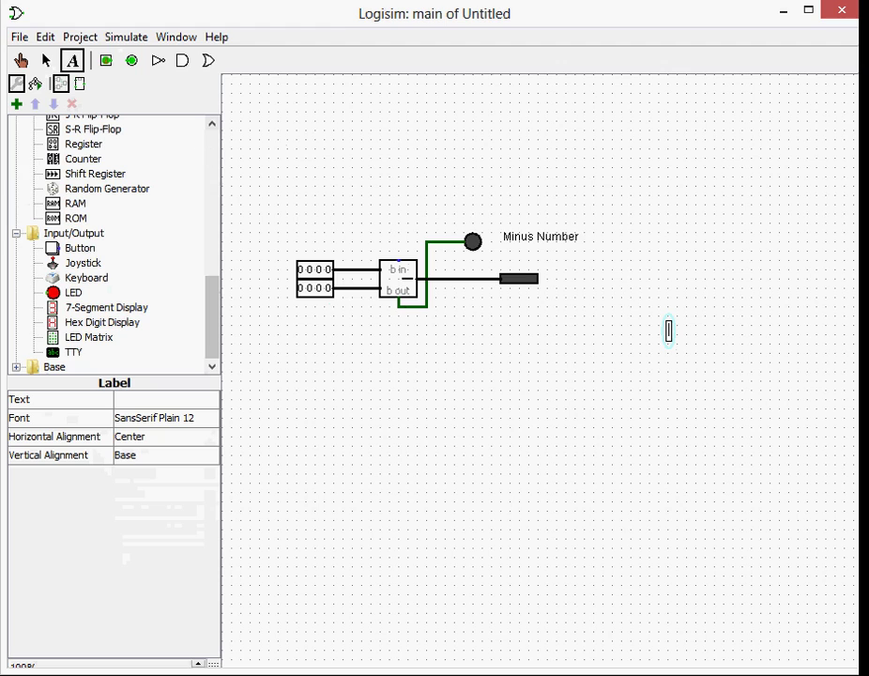
- With the Poke tool, set the upper input pin to 0100
click(20, 60)
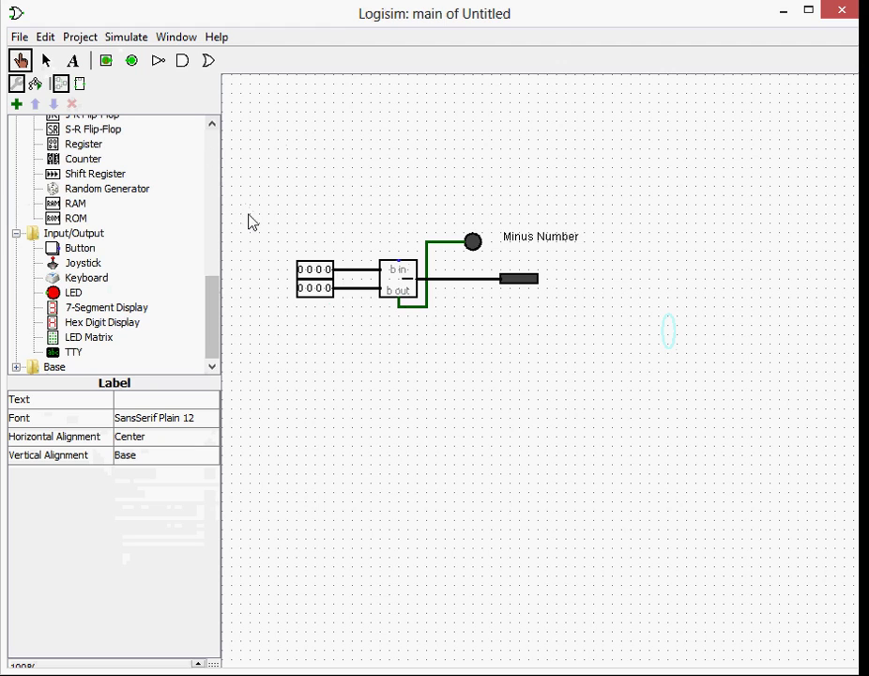
click(301, 272)
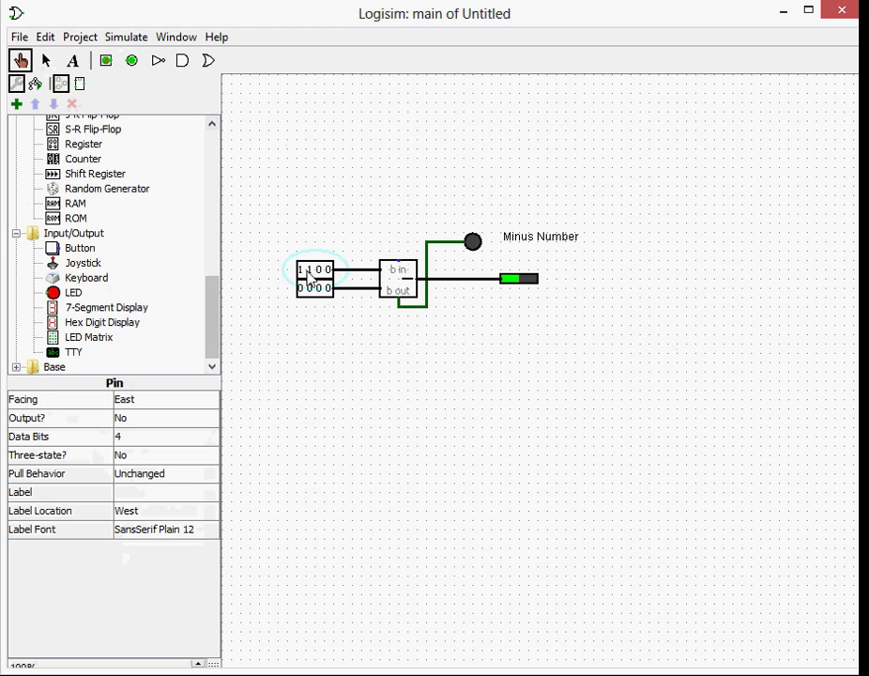
click(308, 272)
click(300, 270)
- Set the lower input pin to 0111 so the Minus Number LED lights
click(327, 291)
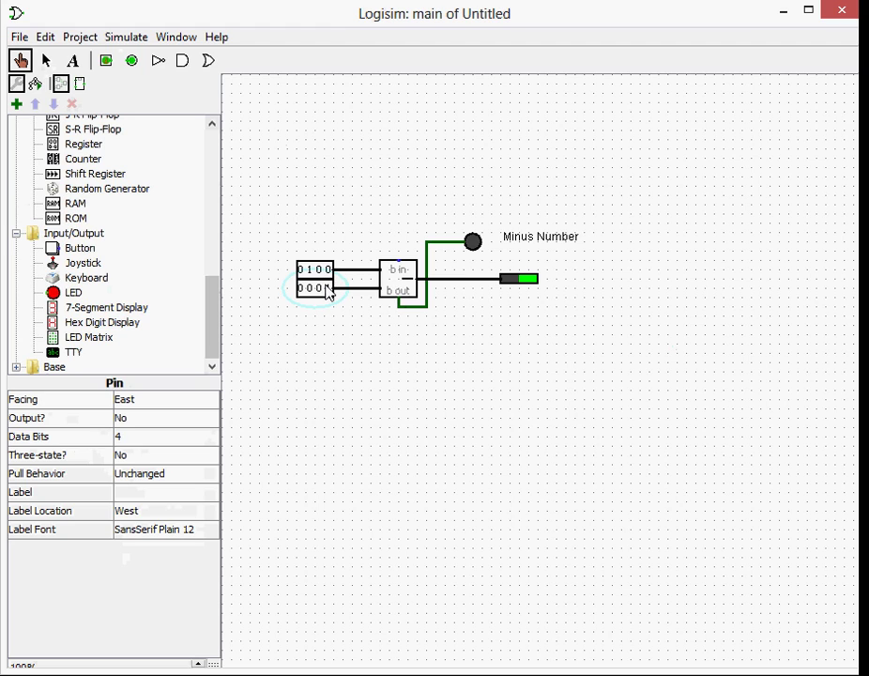
click(318, 291)
click(309, 291)
click(301, 291)
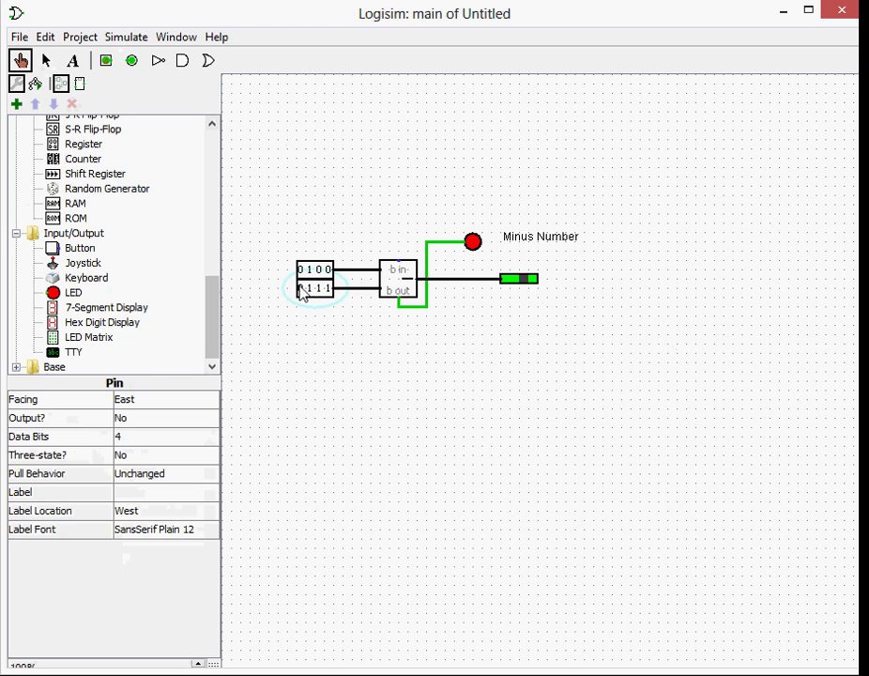